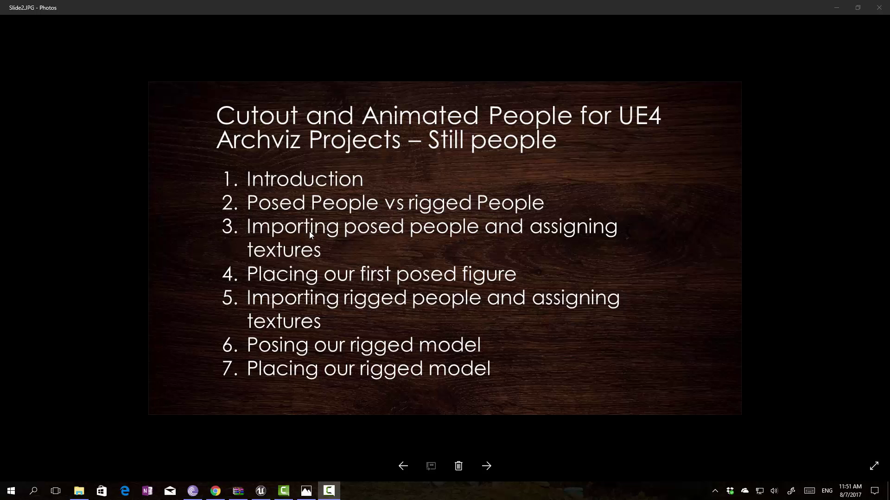
# Step: Switch to File Explorer and review the posed folder's files, the maps in tex, and the rp_dennis_posed_004_100k FBX
pyautogui.click(79, 491)
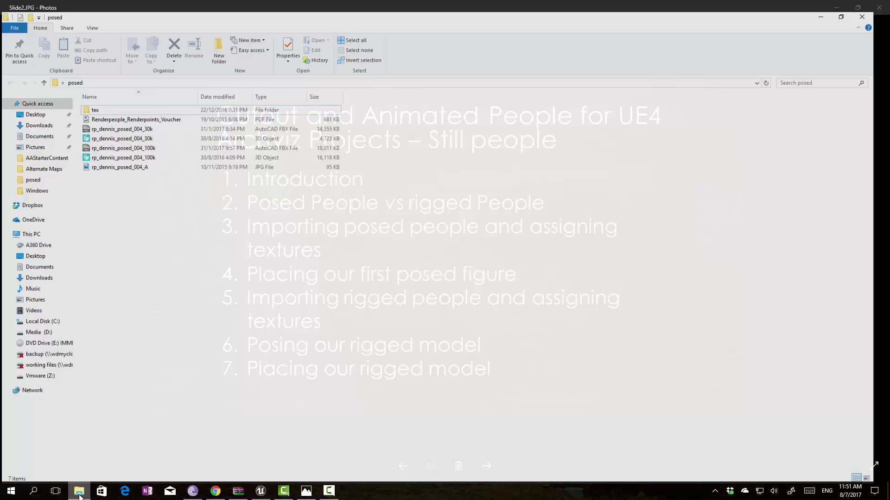
pyautogui.moveTo(188, 249); pyautogui.dragTo(117, 98)
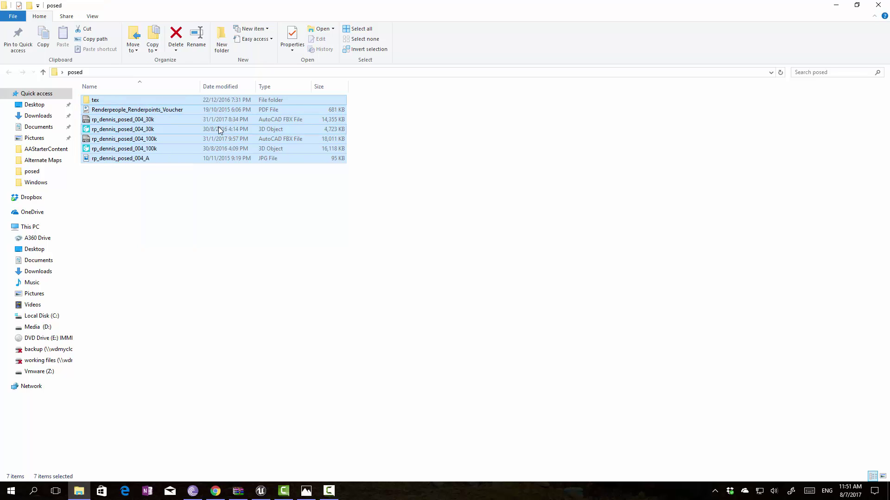
pyautogui.click(235, 208)
pyautogui.click(121, 102)
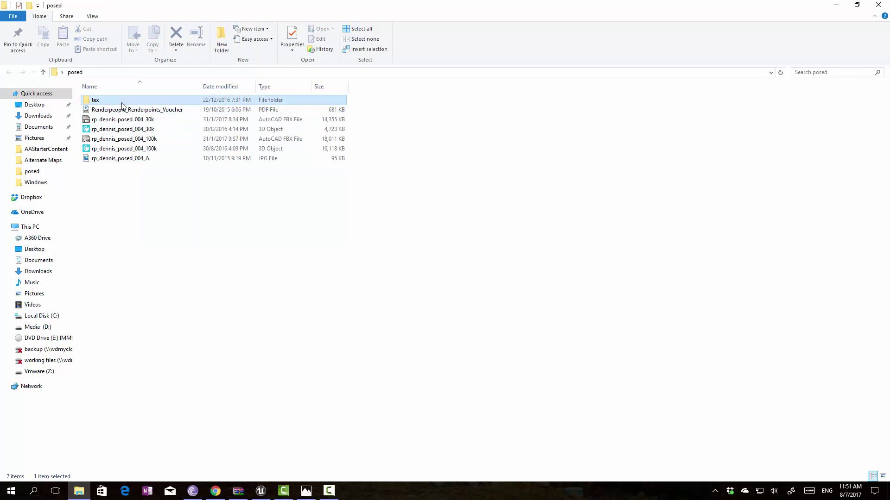
pyautogui.doubleClick(121, 106)
pyautogui.click(117, 124)
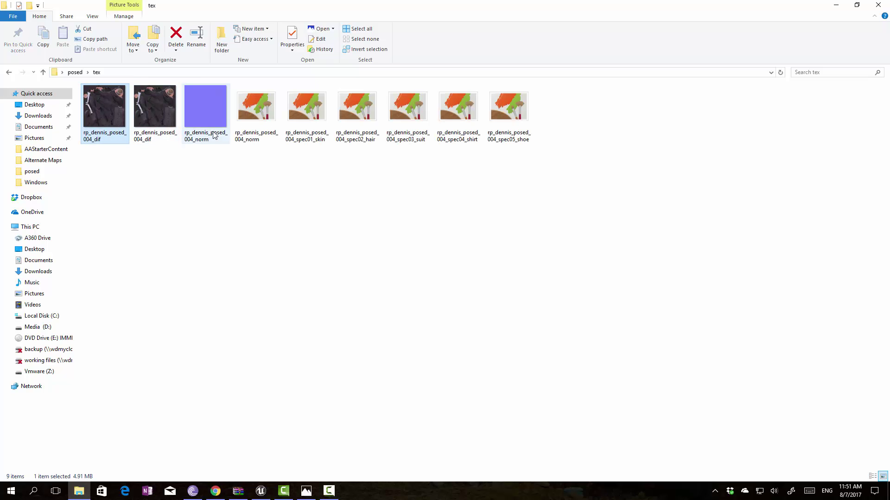
pyautogui.keyDown('ctrl'); pyautogui.click(200, 133); pyautogui.keyUp('ctrl')
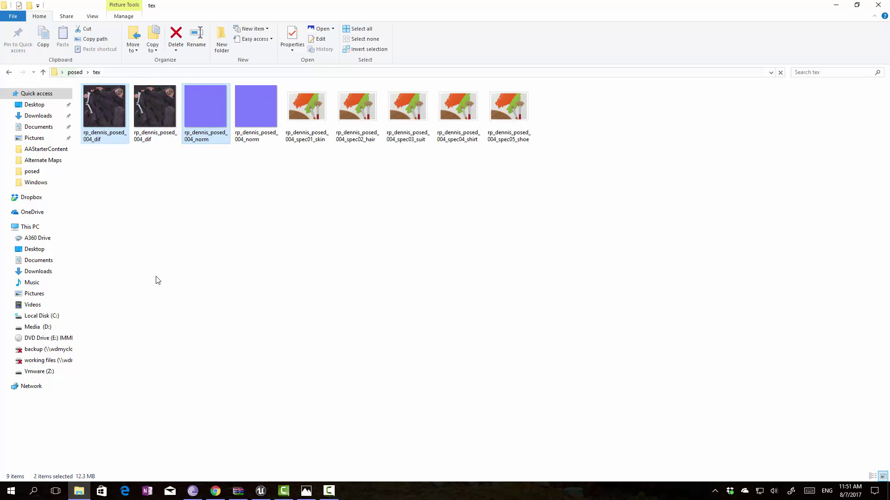
pyautogui.click(9, 74)
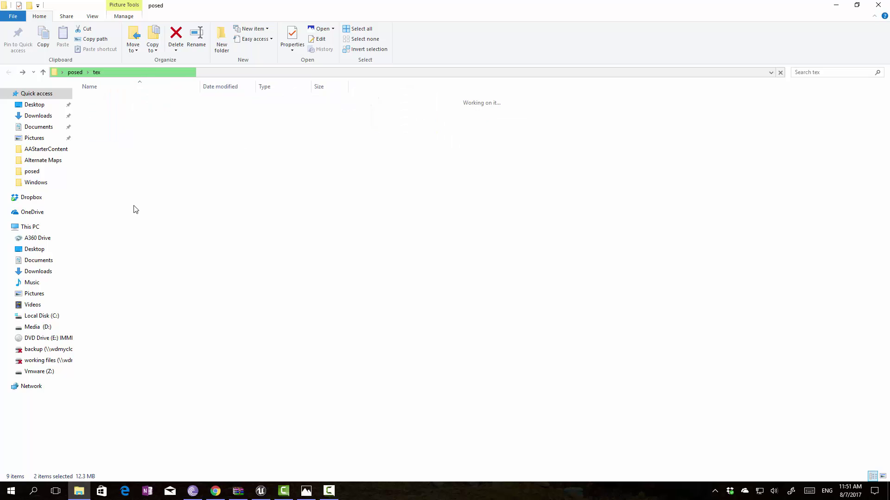
pyautogui.hotkey('alt', 'Left')
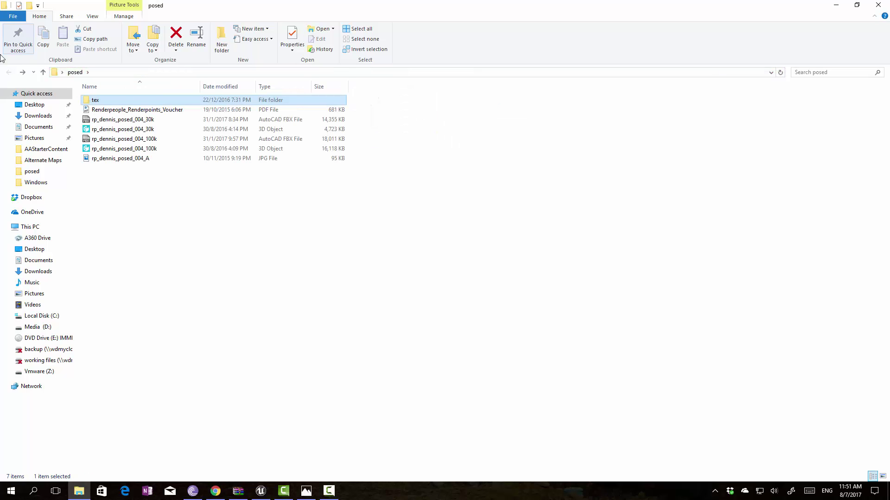
pyautogui.click(111, 138)
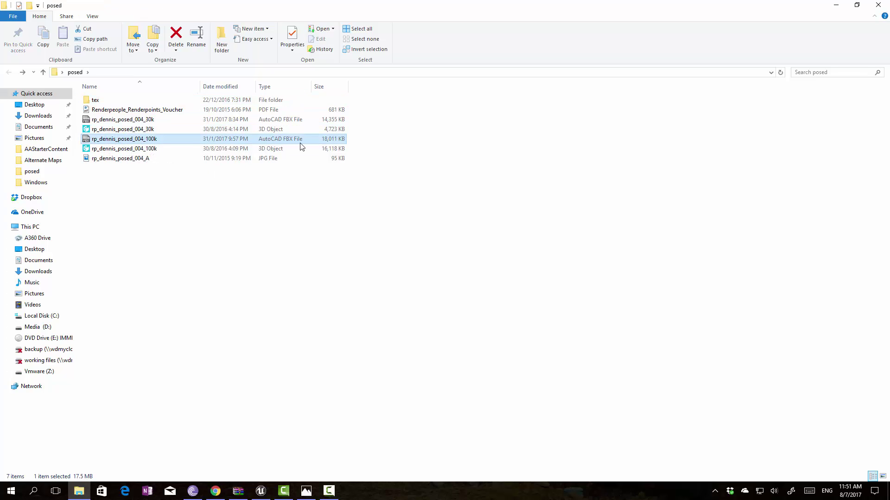
# Step: Switch to Unreal Editor and import the rp_dennis_posed_004_100k FBX into PosedPeople with the default options, using Import All
pyautogui.click(260, 491)
pyautogui.click(73, 340)
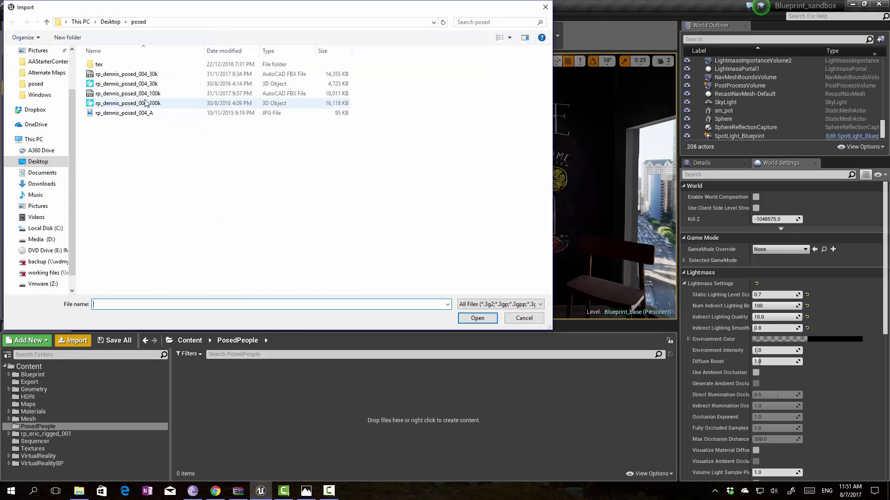
pyautogui.doubleClick(124, 95)
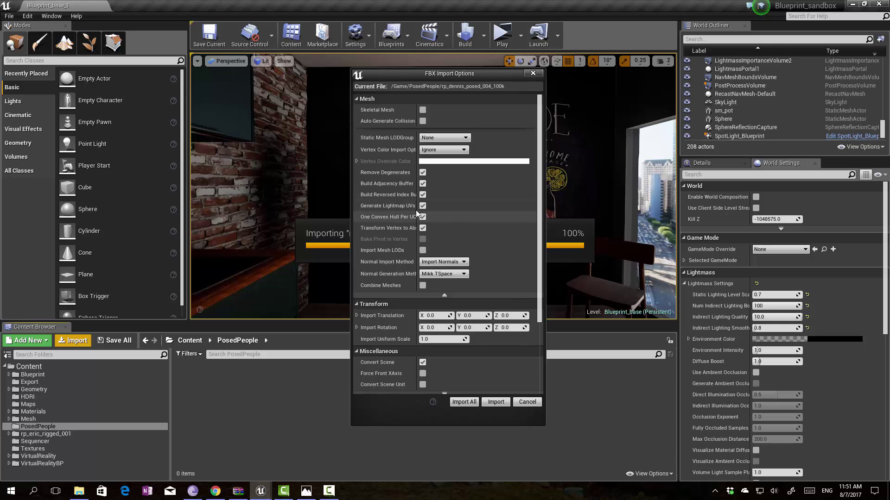
pyautogui.click(464, 401)
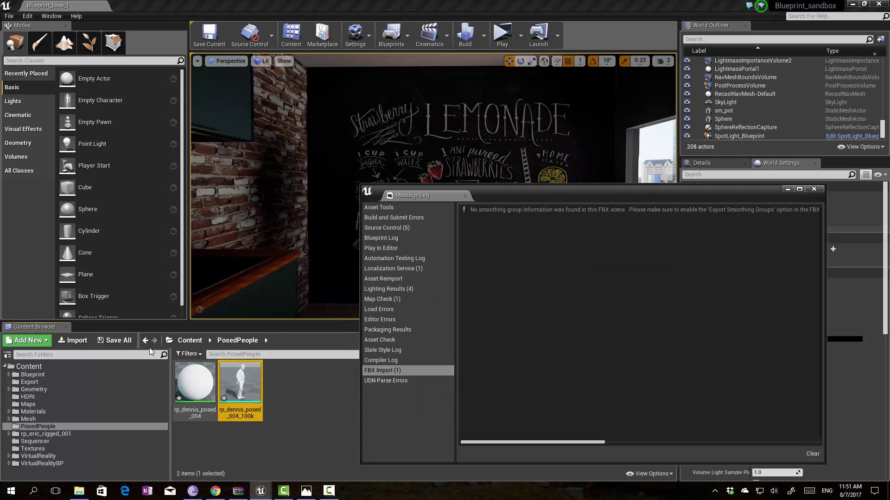
pyautogui.click(813, 189)
# Step: Import the rp_dennis_posed_004_dif and rp_dennis_posed_004_norm textures from the tex folder into PosedPeople
pyautogui.click(73, 340)
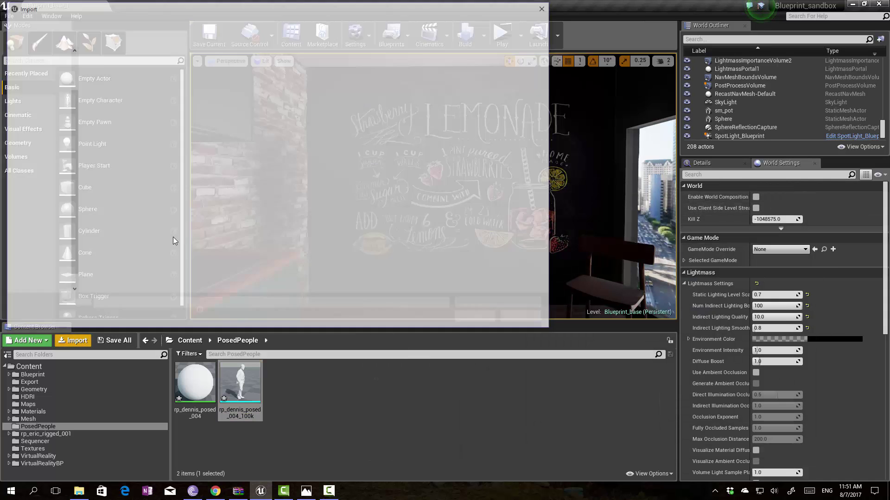
pyautogui.doubleClick(117, 75)
pyautogui.click(122, 81)
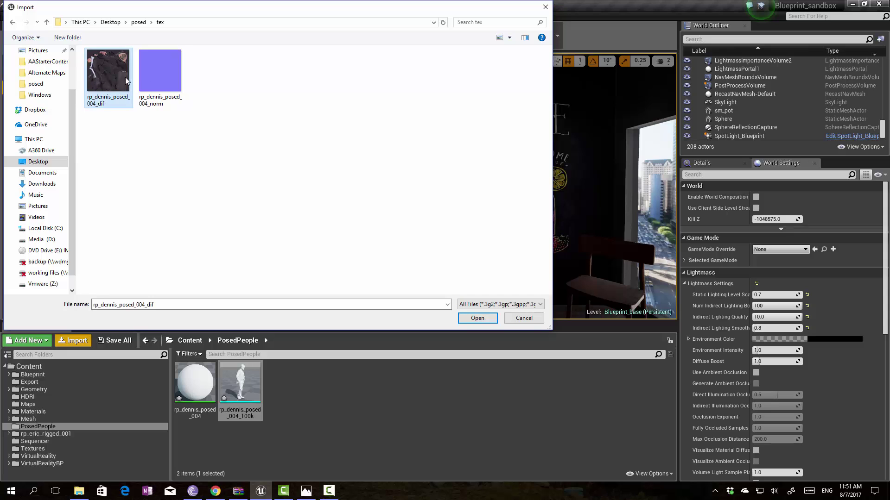
pyautogui.keyDown('ctrl'); pyautogui.click(172, 102); pyautogui.keyUp('ctrl')
pyautogui.click(464, 318)
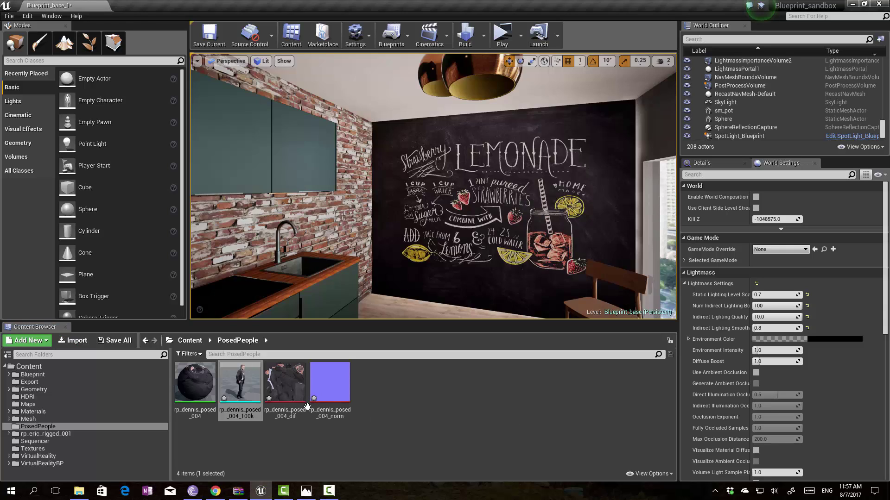
# Step: Place the rp_dennis_posed_004_100k mesh on the kitchen floor near the blackboard and rotate it to face the room
pyautogui.moveTo(250, 396)
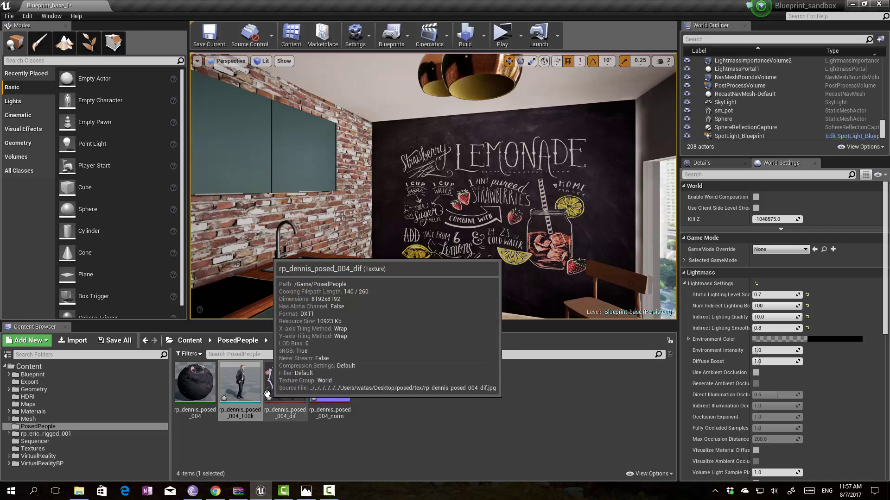
pyautogui.moveTo(240, 384); pyautogui.dragTo(392, 320)
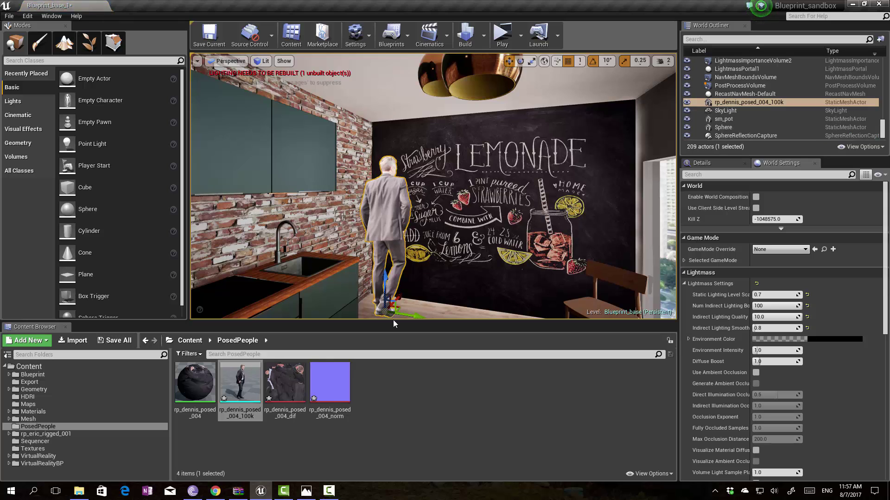
pyautogui.moveTo(406, 316); pyautogui.dragTo(400, 332, button='right')
pyautogui.moveTo(412, 306); pyautogui.dragTo(385, 306)
pyautogui.moveTo(446, 274); pyautogui.dragTo(315, 306)
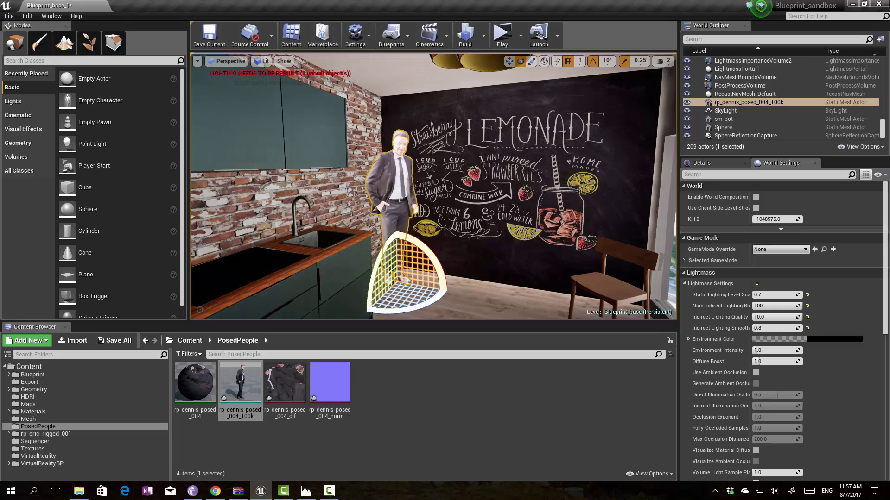
# Step: Move the posed figure slightly away from the kitchen counter along the blackboard wall
pyautogui.moveTo(410, 300); pyautogui.dragTo(383, 312, button='right')
pyautogui.moveTo(292, 305); pyautogui.dragTo(292, 306, button='right')
pyautogui.press('w')
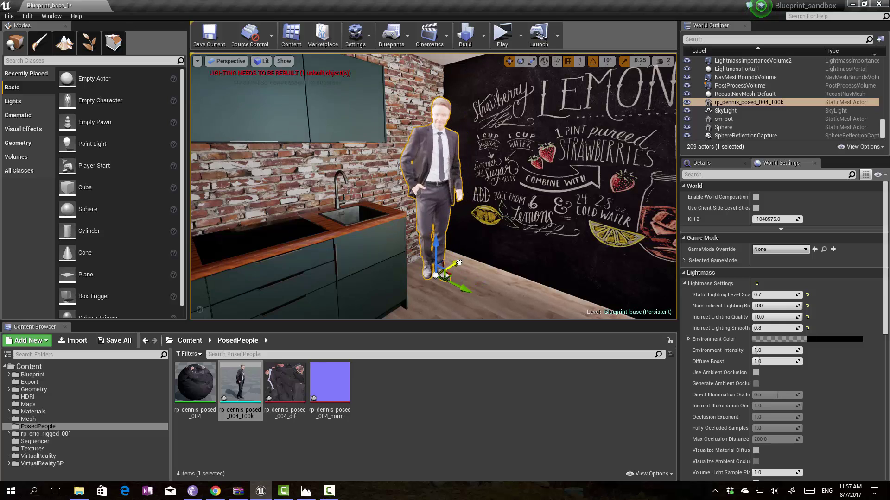
pyautogui.moveTo(468, 286); pyautogui.dragTo(472, 289)
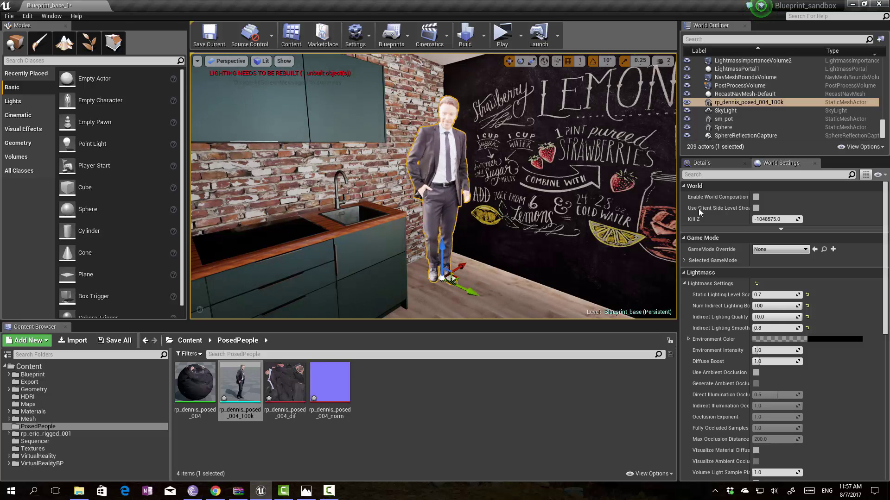
# Step: Override the posed figure's light map resolution and set it to 256
pyautogui.click(702, 163)
pyautogui.scroll(-5, 782, 366)
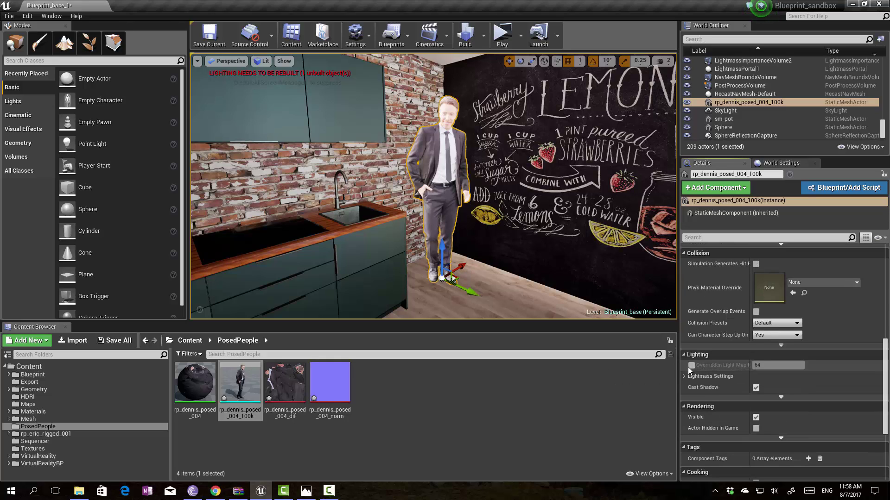
pyautogui.click(691, 366)
pyautogui.click(768, 366)
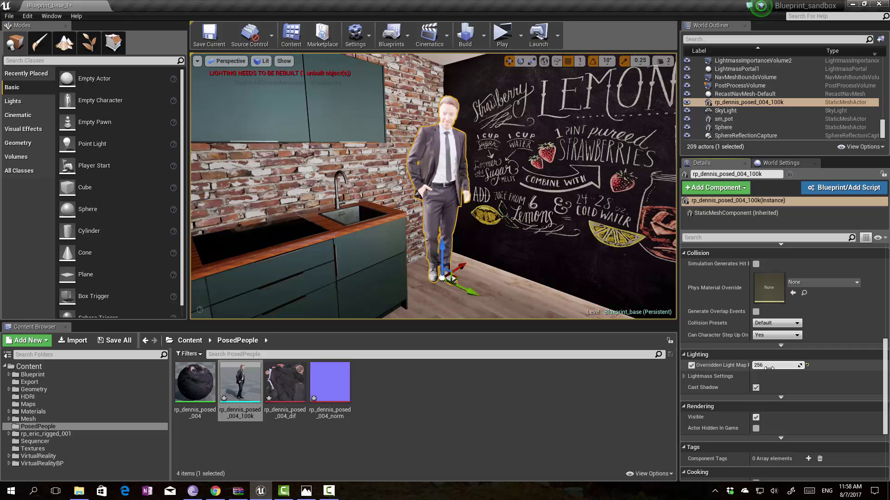
# Step: Choose the lighting build quality and build the level with the posed figure in place
pyautogui.moveTo(472, 293); pyautogui.dragTo(516, 254, button='right')
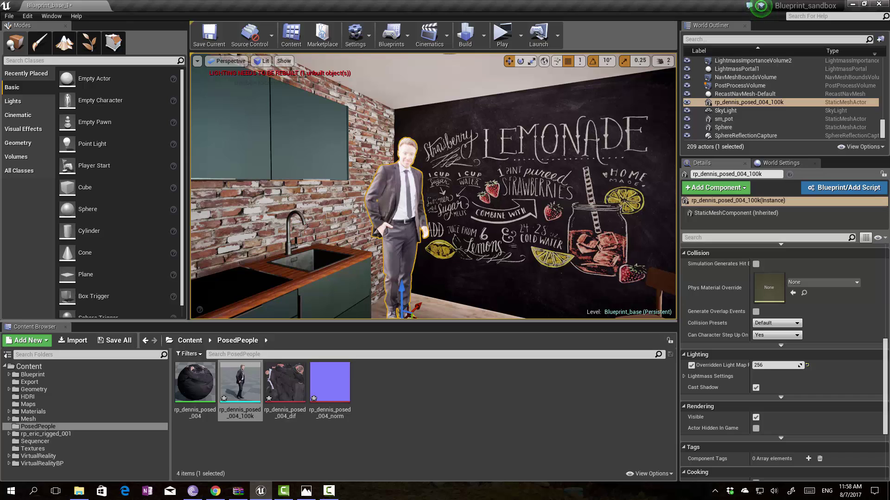
pyautogui.moveTo(433, 232); pyautogui.dragTo(408, 230, button='right')
pyautogui.moveTo(466, 290); pyautogui.dragTo(465, 290, button='right')
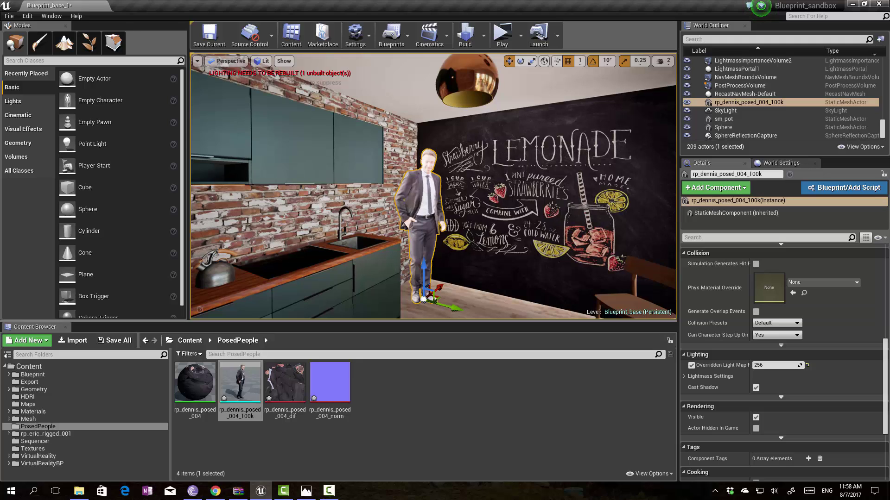
pyautogui.click(483, 35)
pyautogui.moveTo(579, 72)
pyautogui.click(623, 81)
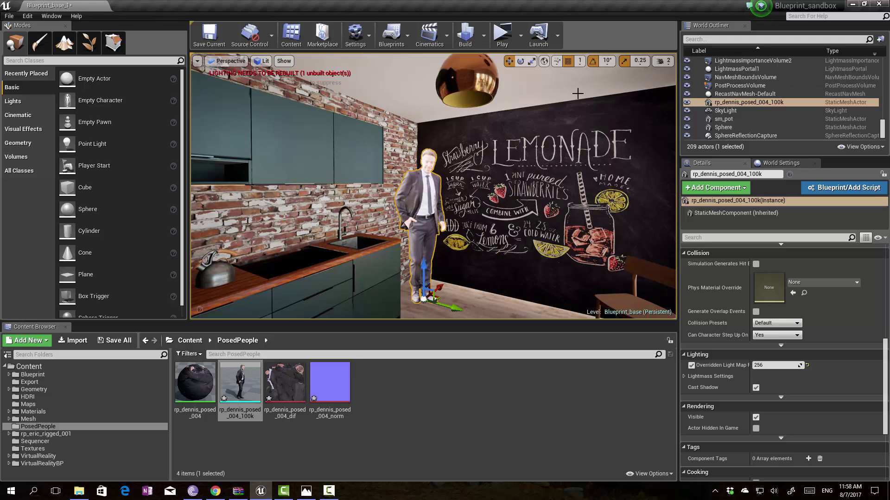
pyautogui.click(465, 36)
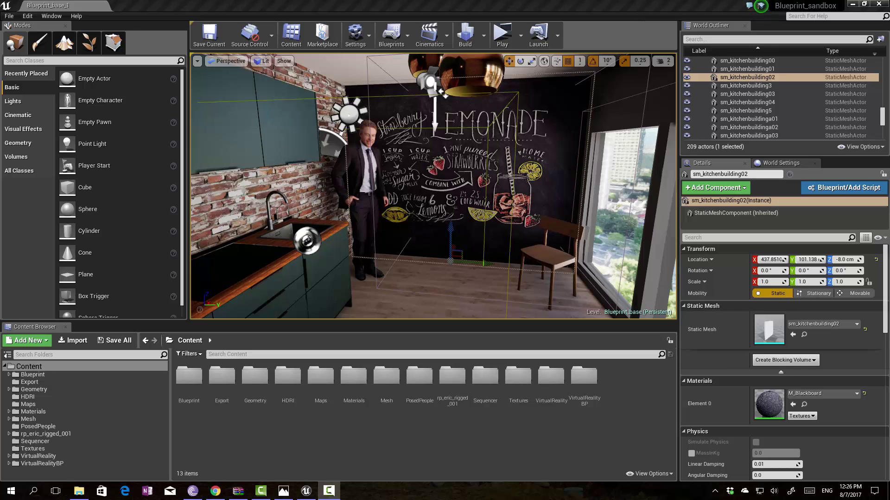
# Step: Examine the lit posed figure and the surrounding kitchen up close and from several angles
pyautogui.moveTo(434, 209); pyautogui.dragTo(410, 153)
pyautogui.moveTo(410, 153); pyautogui.dragTo(420, 289, button='right')
pyautogui.press('s')
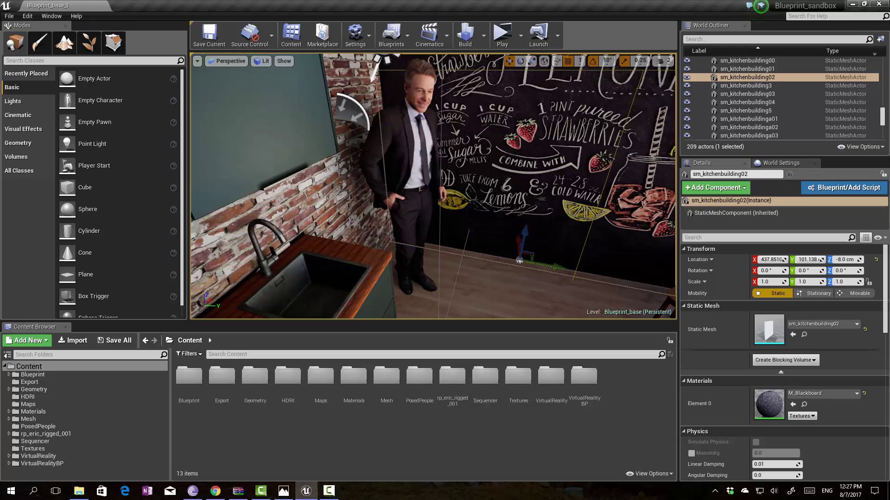
pyautogui.press('s')
pyautogui.press('s')
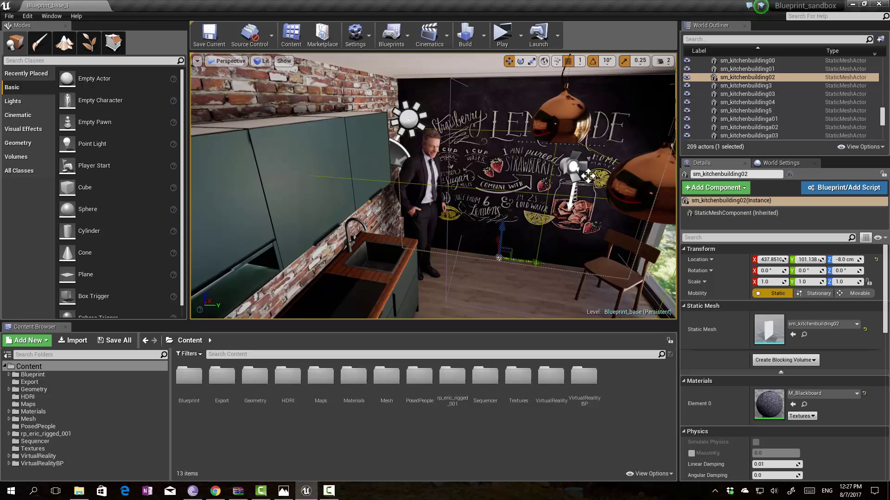
pyautogui.press('w')
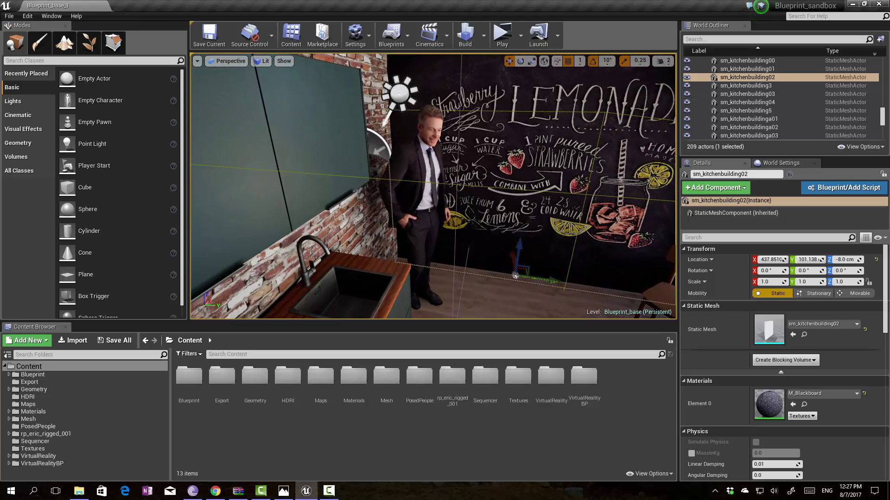
pyautogui.press('w')
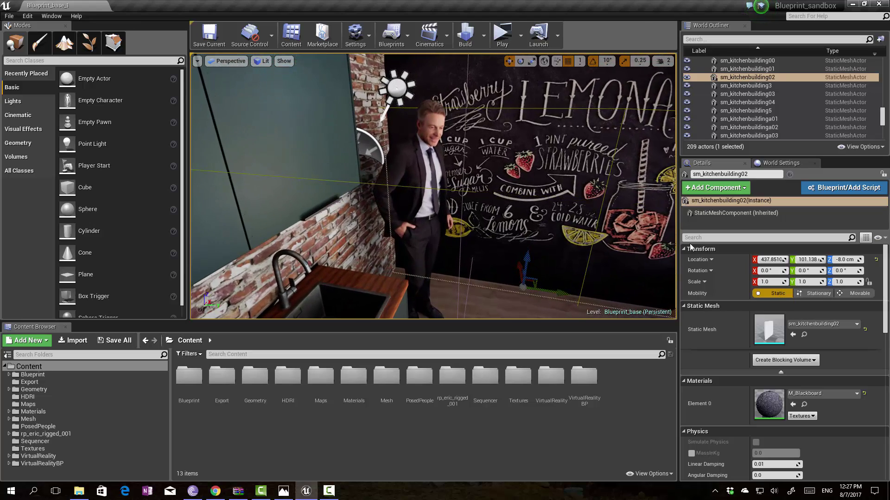
pyautogui.moveTo(433, 186); pyautogui.dragTo(324, 185, button='right')
pyautogui.press('d')
pyautogui.press('w')
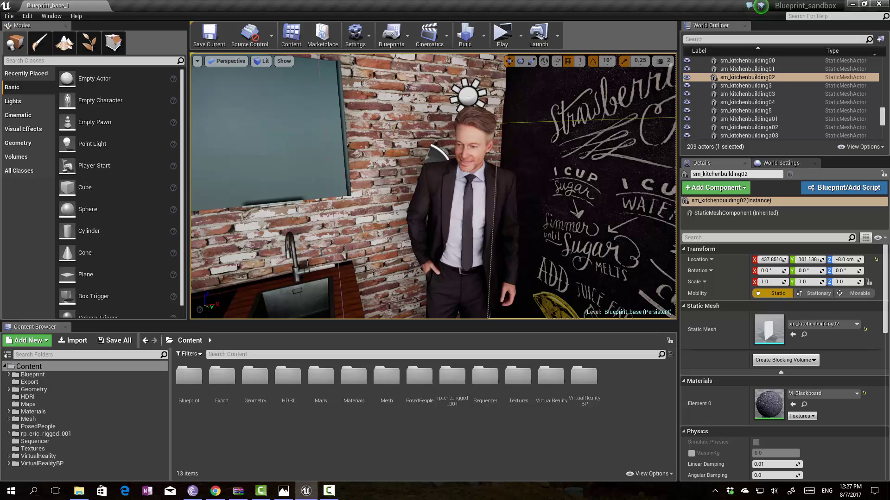
pyautogui.press('s')
pyautogui.moveTo(433, 185); pyautogui.dragTo(510, 223, button='right')
pyautogui.moveTo(375, 134); pyautogui.dragTo(457, 96, button='right')
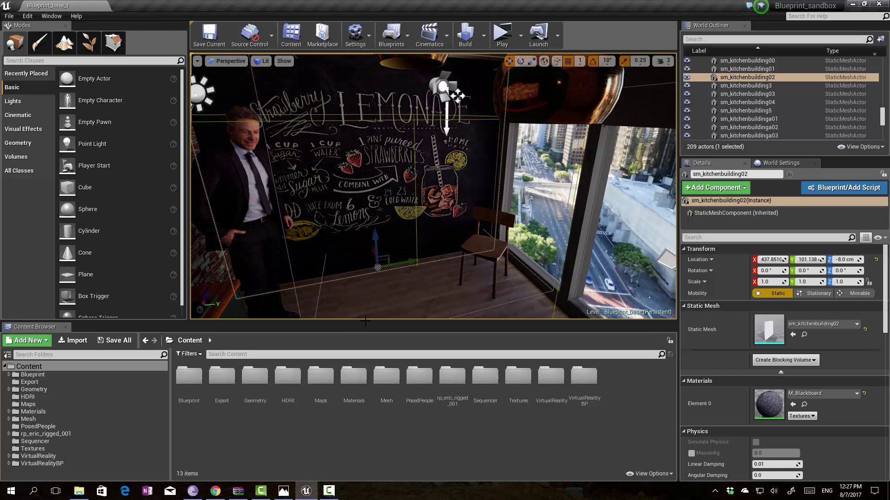
# Step: Switch to File Explorer and copy the RP_Character folder from Desktop's rigged folder into the Blueprint_sandbox project's Content folder
pyautogui.hotkey('alt', 'Tab')
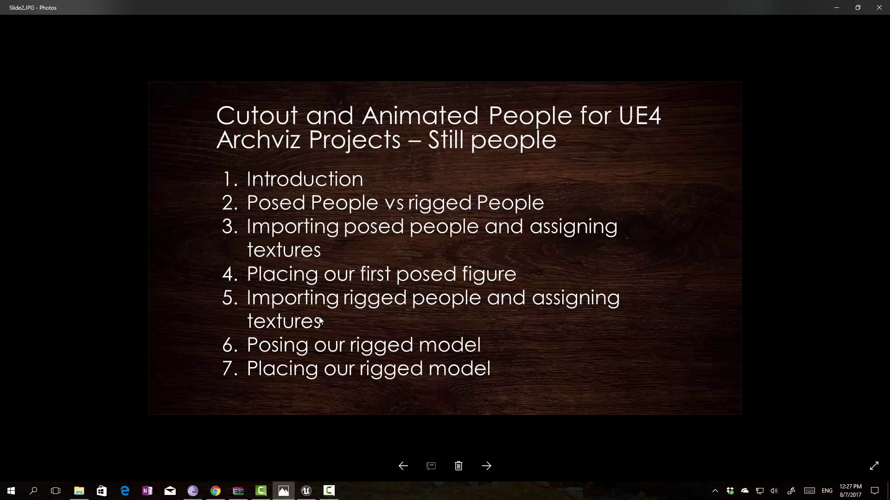
pyautogui.click(80, 491)
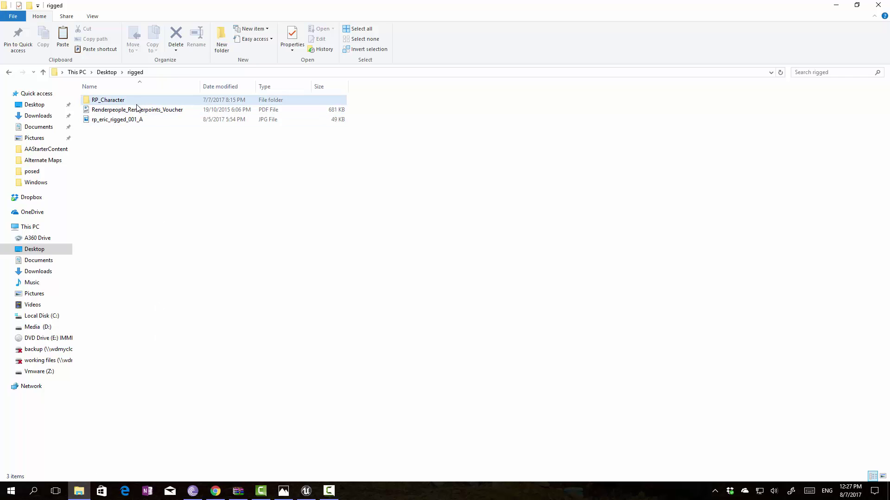
pyautogui.click(117, 101)
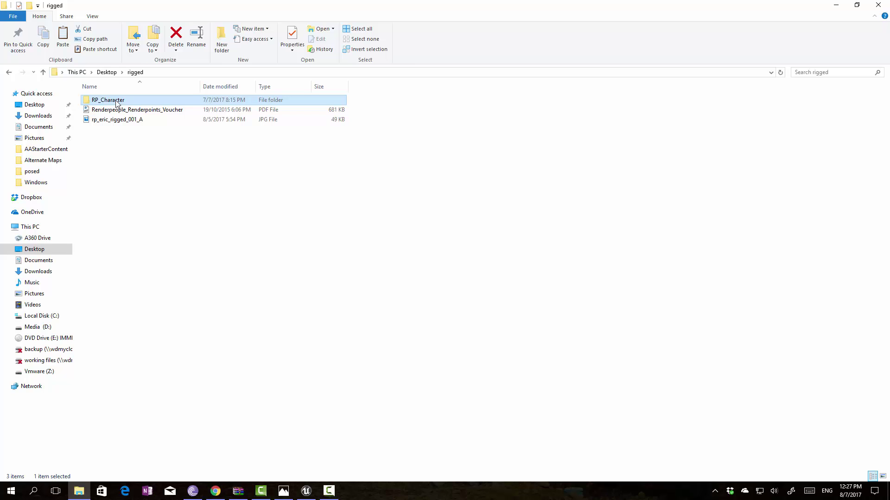
pyautogui.click(39, 327)
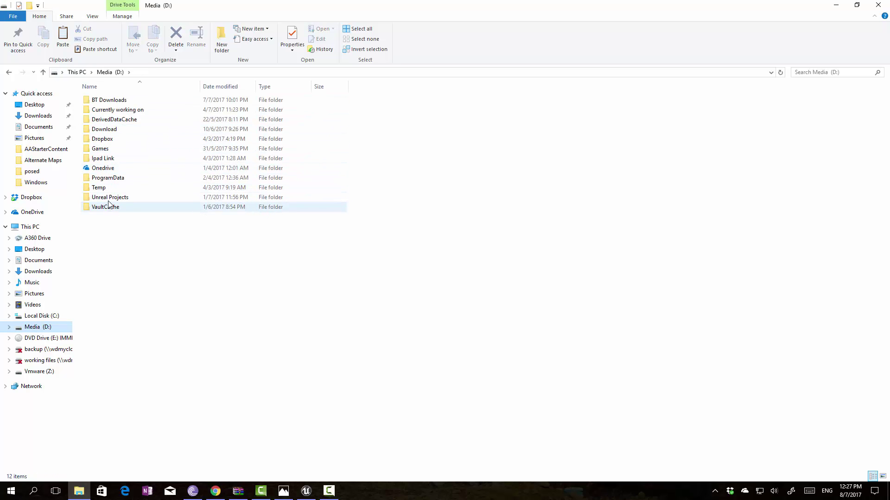
pyautogui.doubleClick(109, 197)
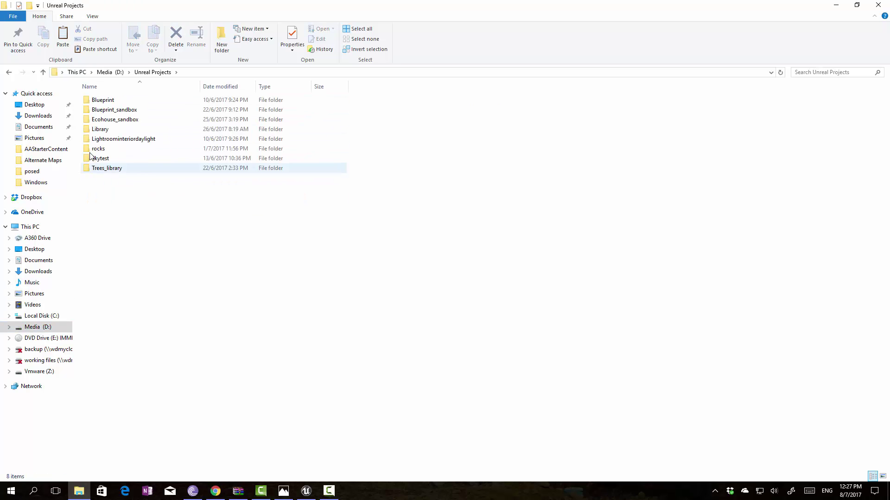
pyautogui.doubleClick(111, 110)
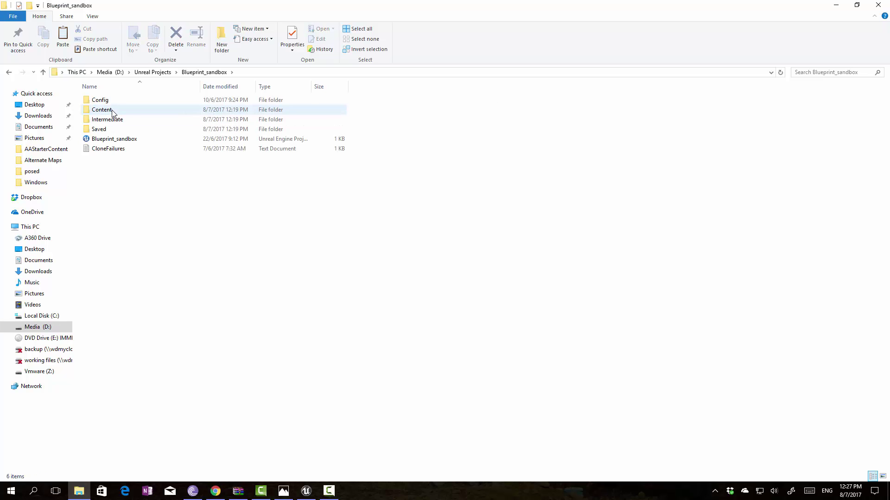
pyautogui.doubleClick(116, 115)
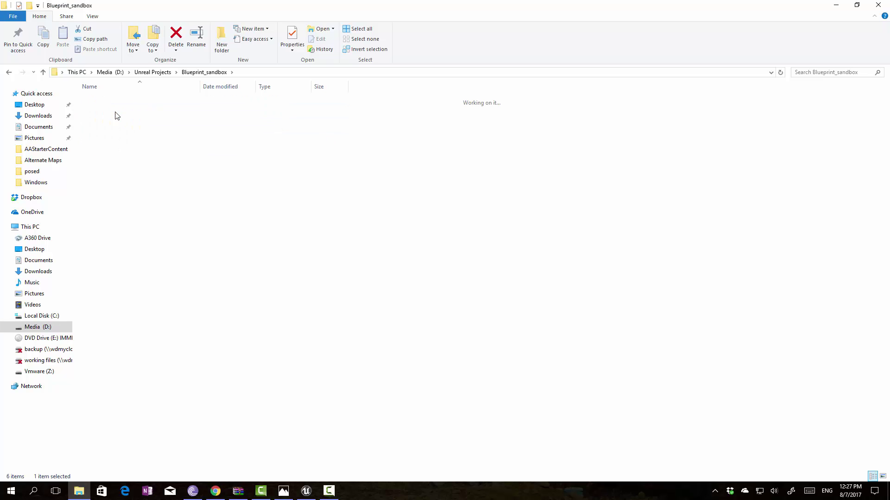
pyautogui.rightClick(124, 269)
pyautogui.click(146, 333)
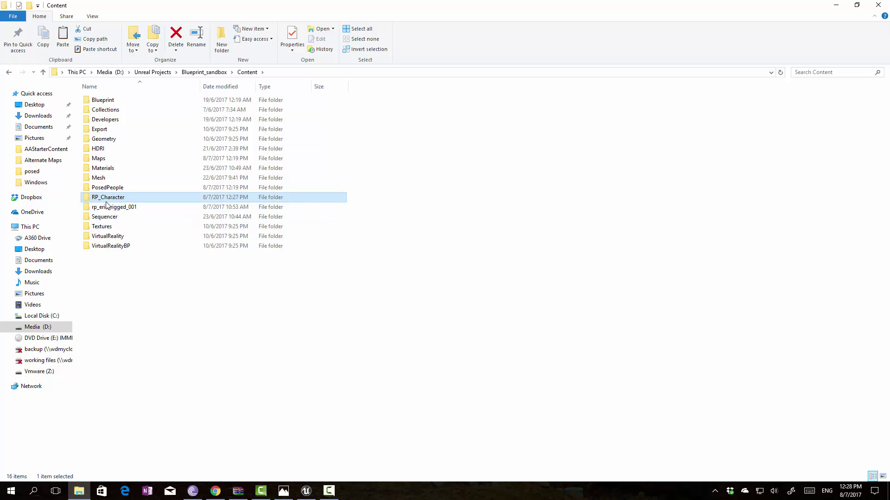
# Step: Switch back to Unreal Editor and browse the RP_Character content down to its rp_eric_rigged_001_ue4 mesh folder
pyautogui.click(306, 490)
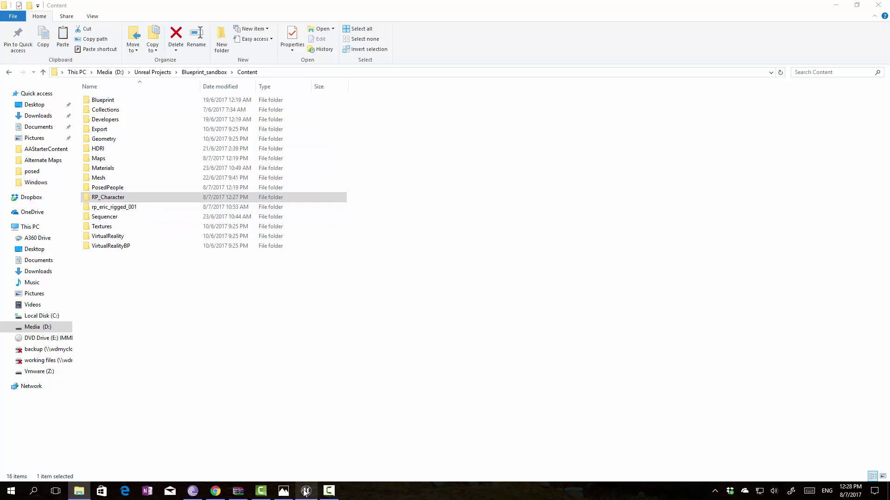
pyautogui.click(31, 437)
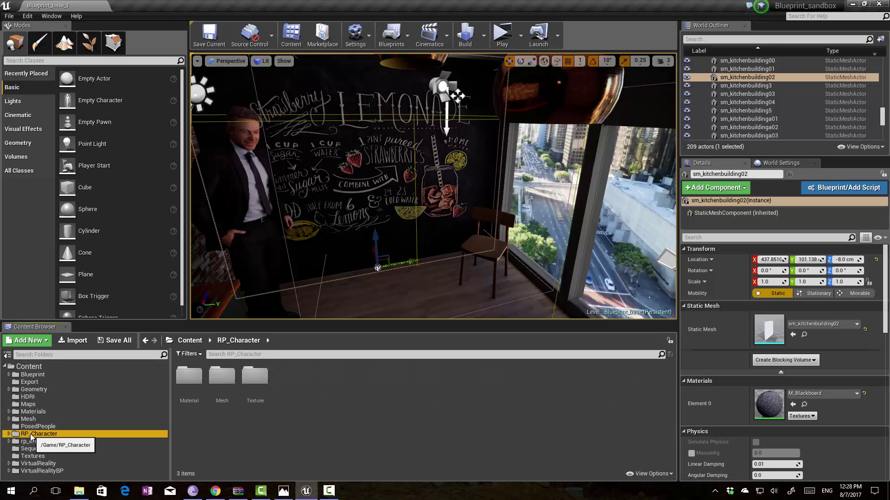
pyautogui.doubleClick(30, 437)
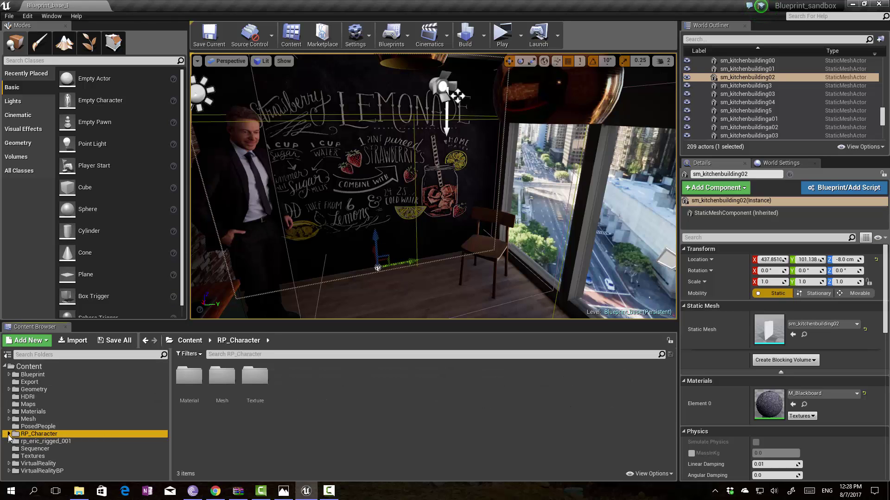
pyautogui.doubleClick(222, 375)
pyautogui.doubleClick(189, 375)
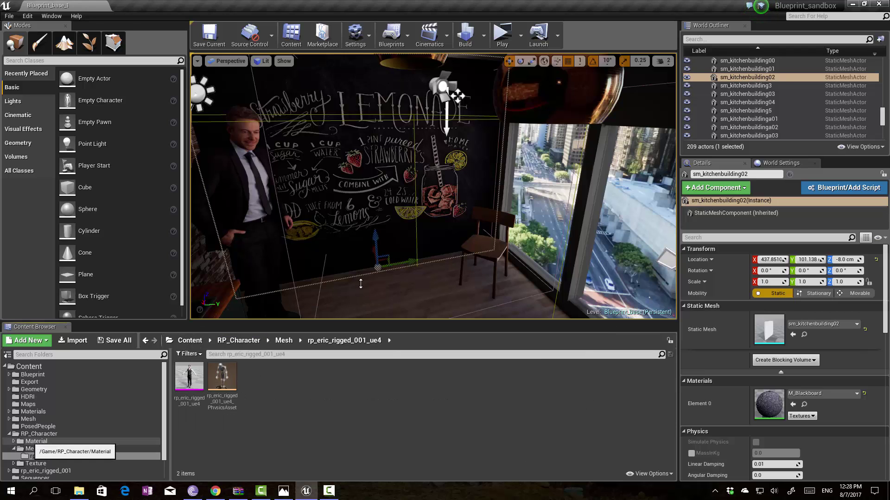
# Step: Open RP_Rigged_MasterMaterial from RP_Character's Material folder and bring its diffuse and mask texture nodes into view
pyautogui.click(29, 442)
pyautogui.doubleClick(221, 377)
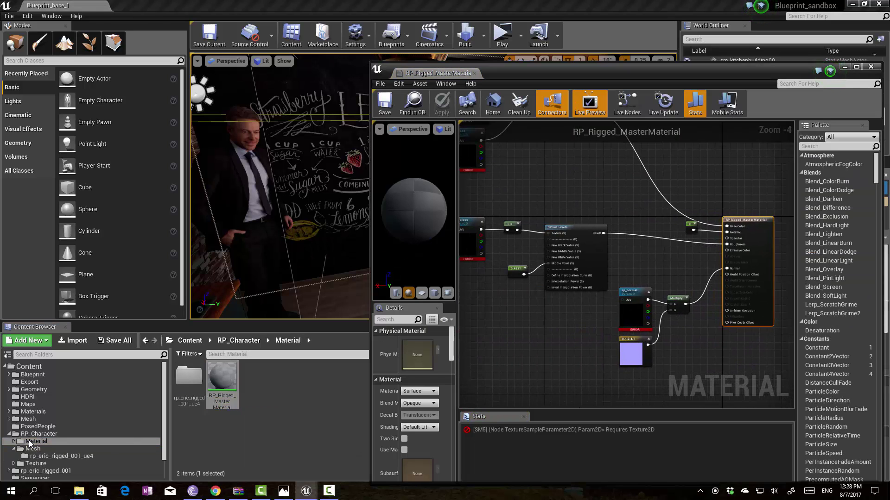
pyautogui.moveTo(488, 270); pyautogui.dragTo(628, 309, button='right')
pyautogui.moveTo(520, 139); pyautogui.dragTo(526, 222, button='right')
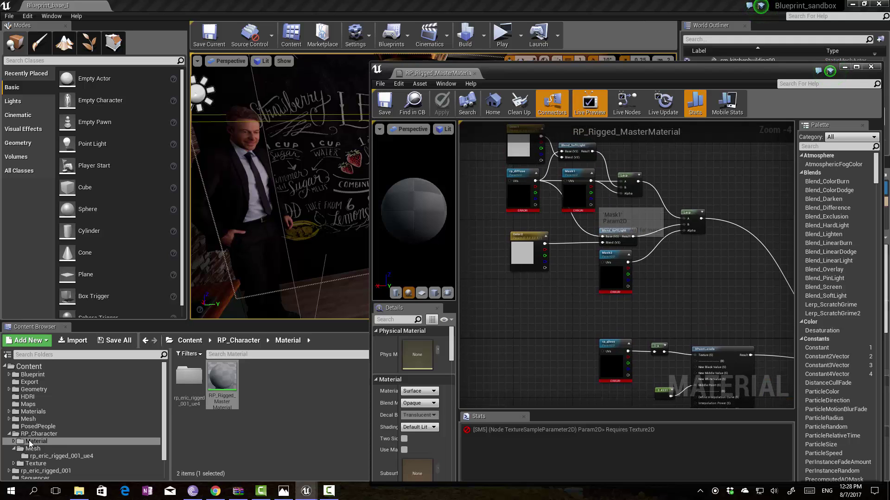
pyautogui.moveTo(651, 239); pyautogui.dragTo(626, 252, button='right')
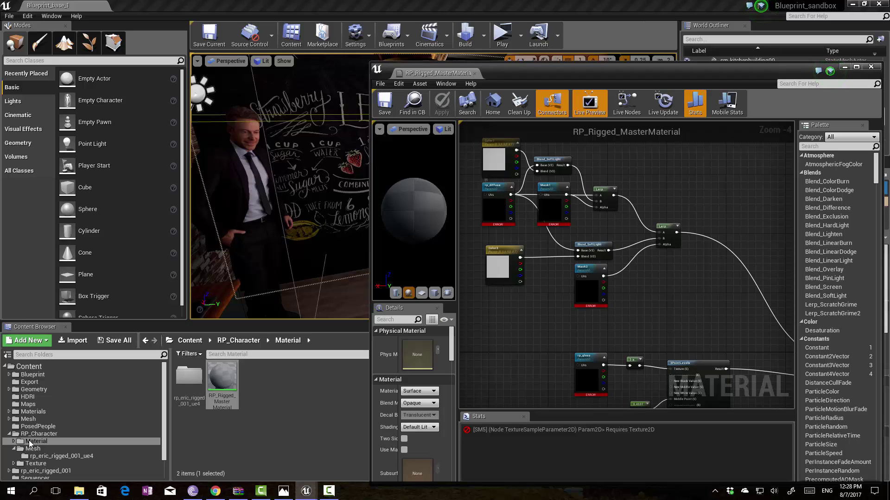
# Step: Assign the rp_eric_rigged_001_dif texture to the rp_diffuse node
pyautogui.click(497, 214)
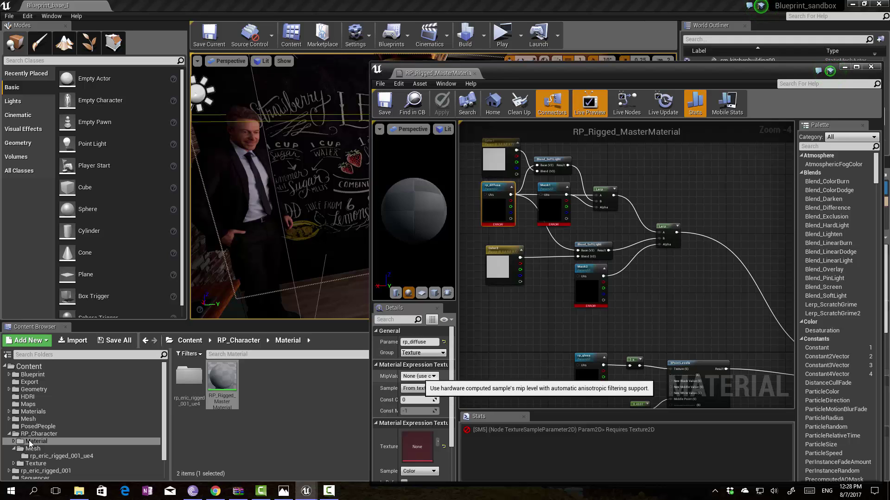
pyautogui.scroll(3, 496, 184)
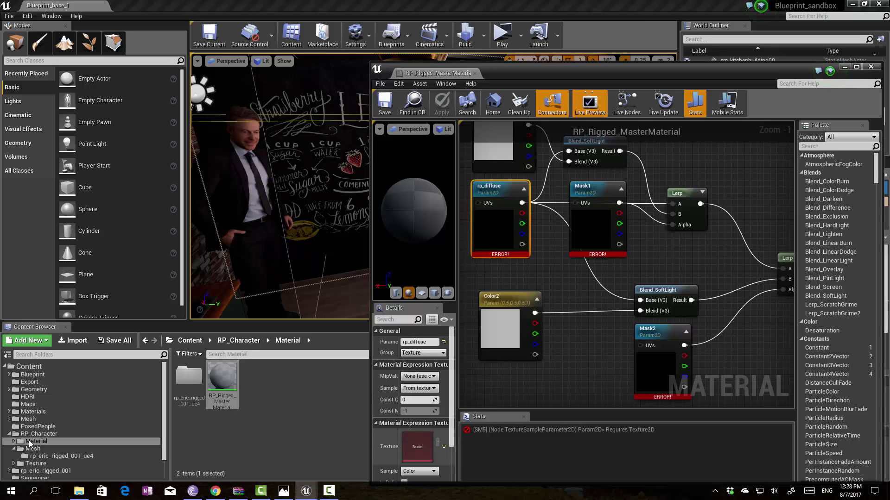
pyautogui.click(438, 443)
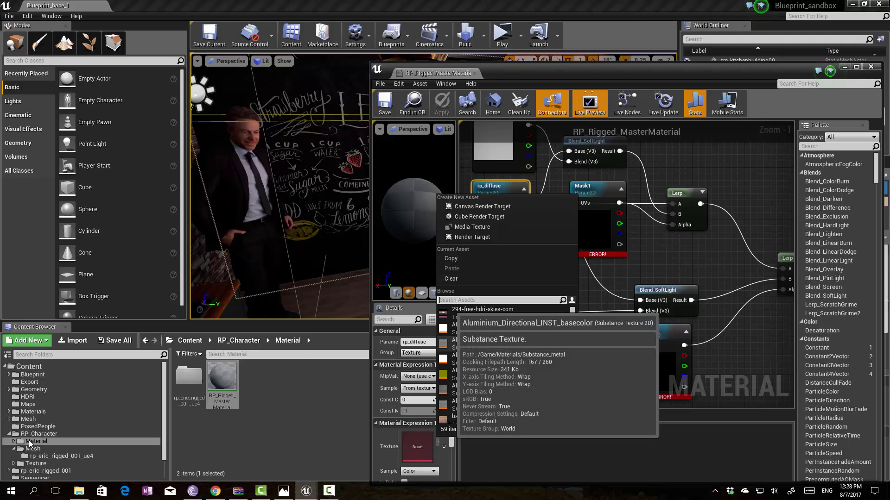
pyautogui.write('eric')
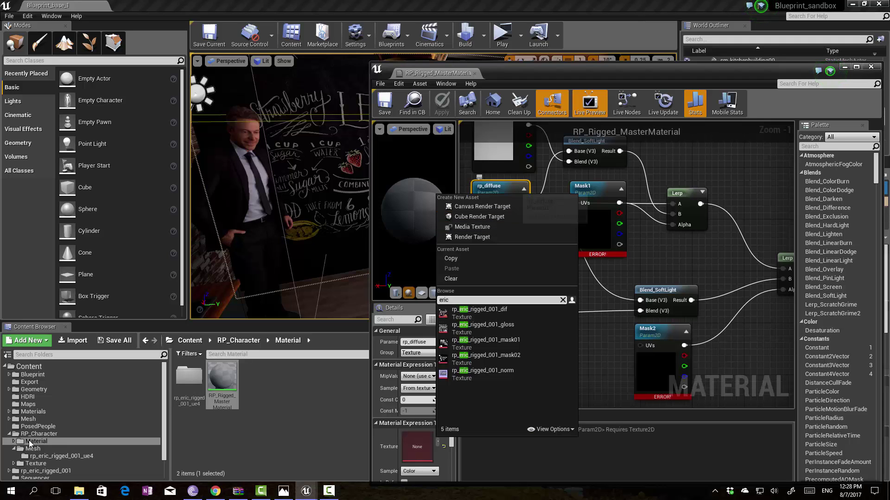
pyautogui.click(479, 313)
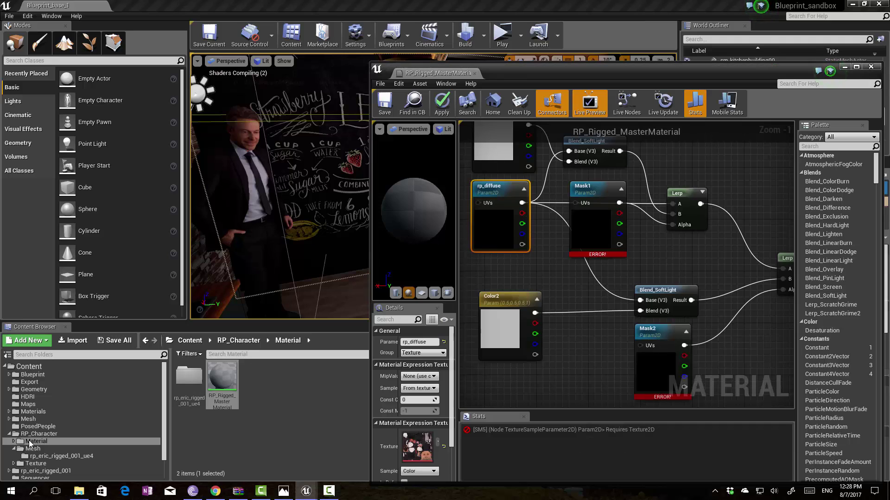
# Step: Assign the rp_eric_rigged_001_mask01 texture to the Mask1 node
pyautogui.click(607, 221)
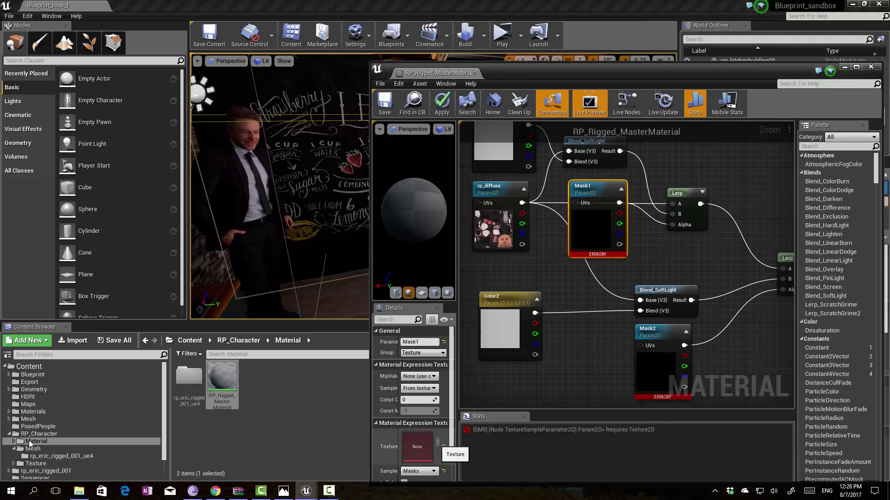
pyautogui.click(429, 457)
pyautogui.write('m')
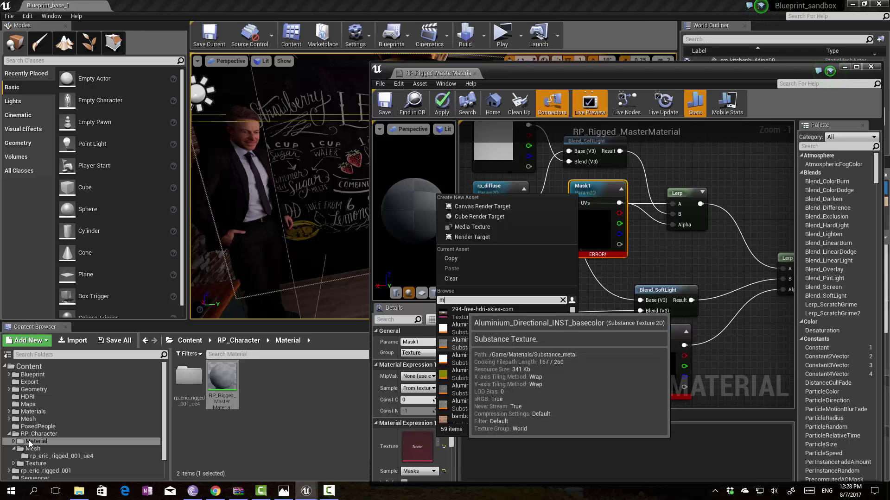
pyautogui.write('ask')
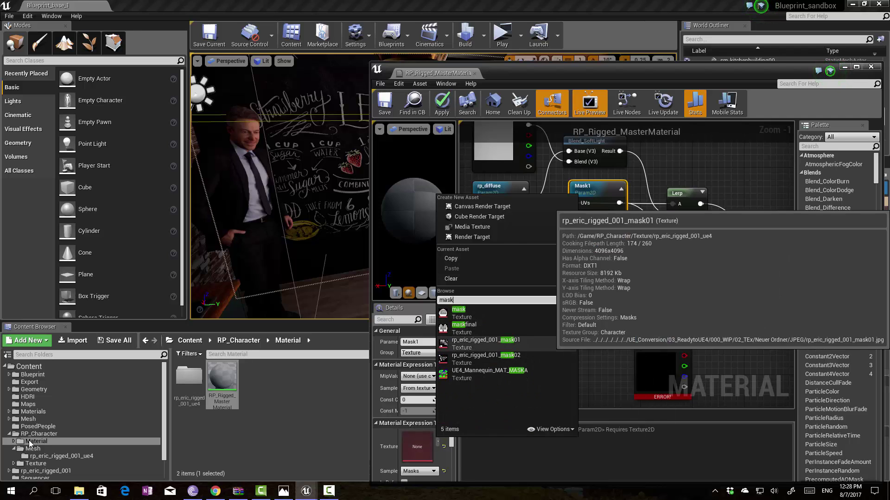
pyautogui.click(485, 342)
# Step: Maximize the material editor, widen its details area, and assign the rp_eric_rigged_001_mask02 texture to the Mask2 node
pyautogui.moveTo(616, 75); pyautogui.dragTo(577, 1)
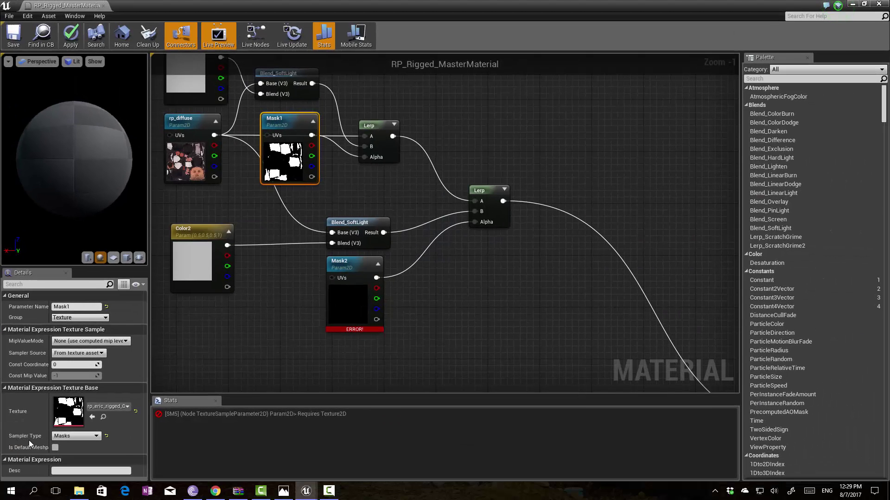
pyautogui.moveTo(159, 262); pyautogui.dragTo(220, 262)
pyautogui.click(408, 263)
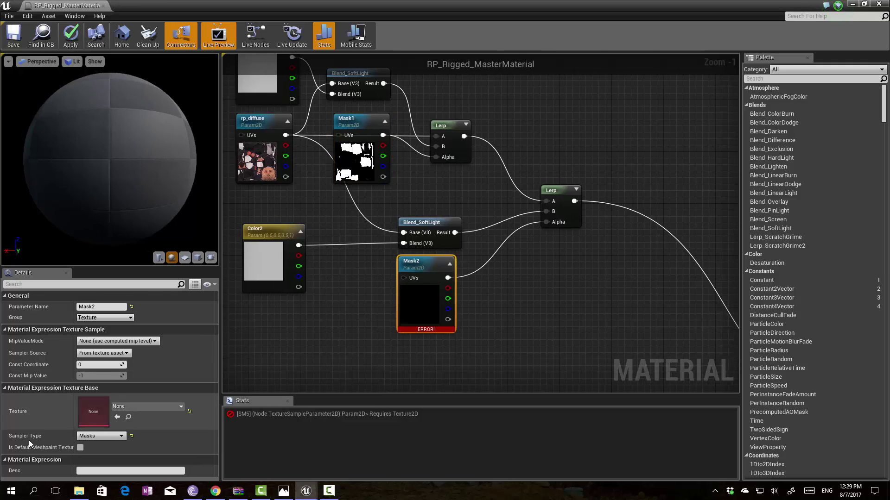
pyautogui.click(170, 407)
pyautogui.write('mask')
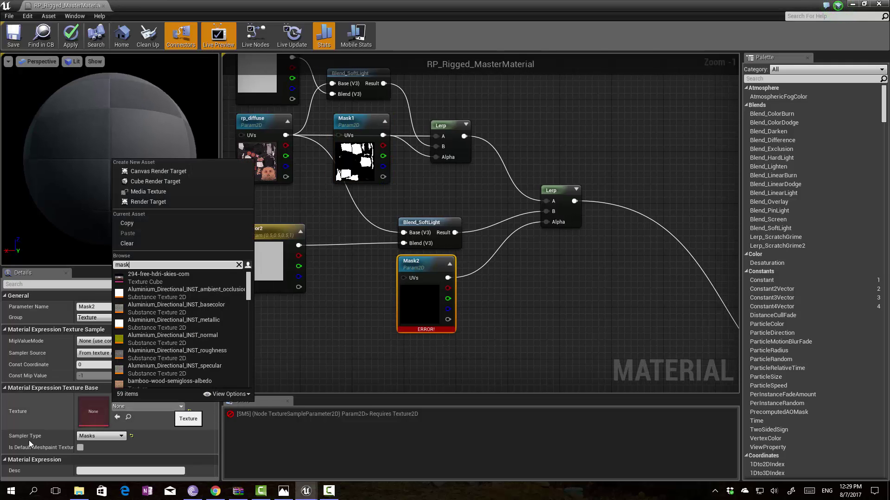
pyautogui.press('Down')
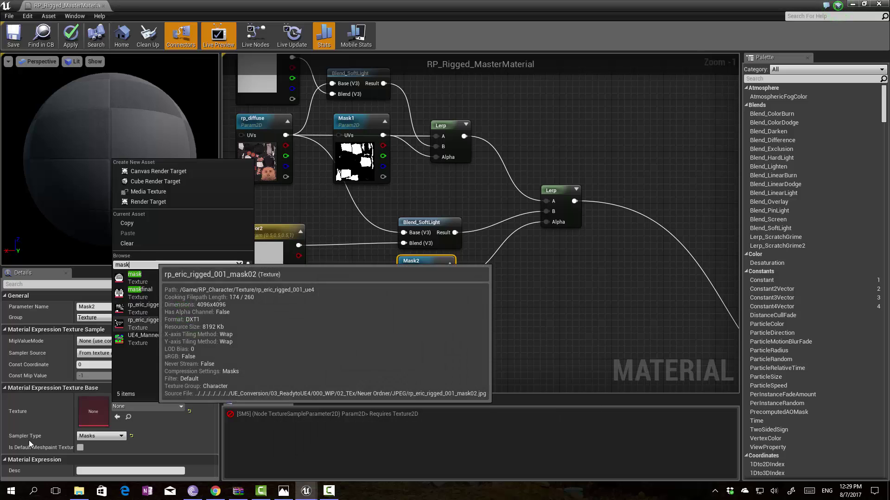
pyautogui.press('Return')
# Step: Assign the rp_eric_rigged_001_gloss texture to the rp_gloss node
pyautogui.moveTo(425, 243); pyautogui.dragTo(476, 161, button='right')
pyautogui.click(419, 229)
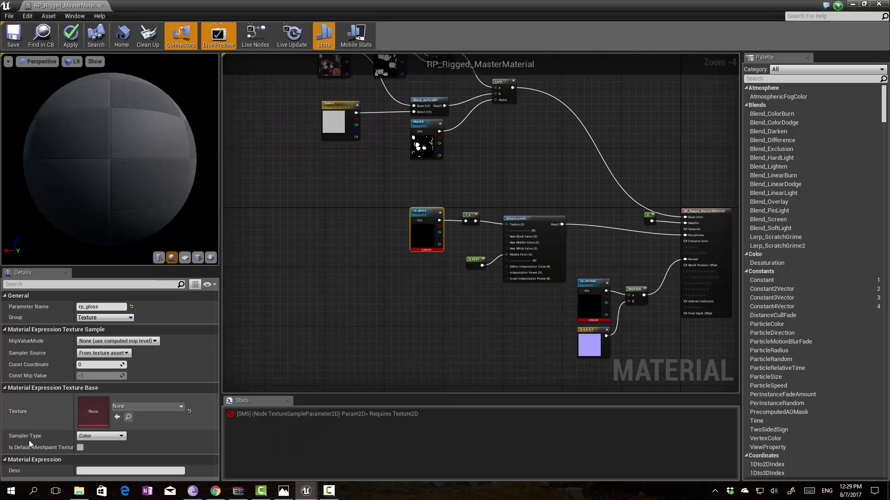
pyautogui.click(147, 406)
pyautogui.write('gloss')
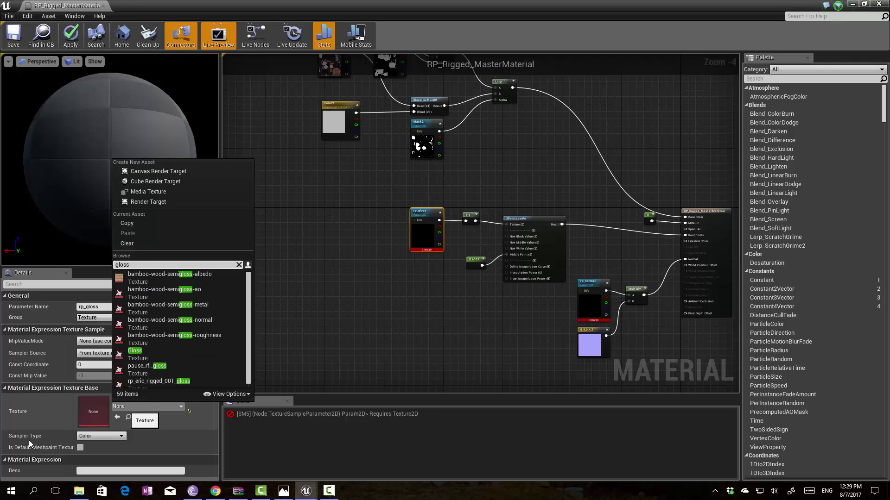
pyautogui.press('Down')
pyautogui.press('Down')
pyautogui.press('Return')
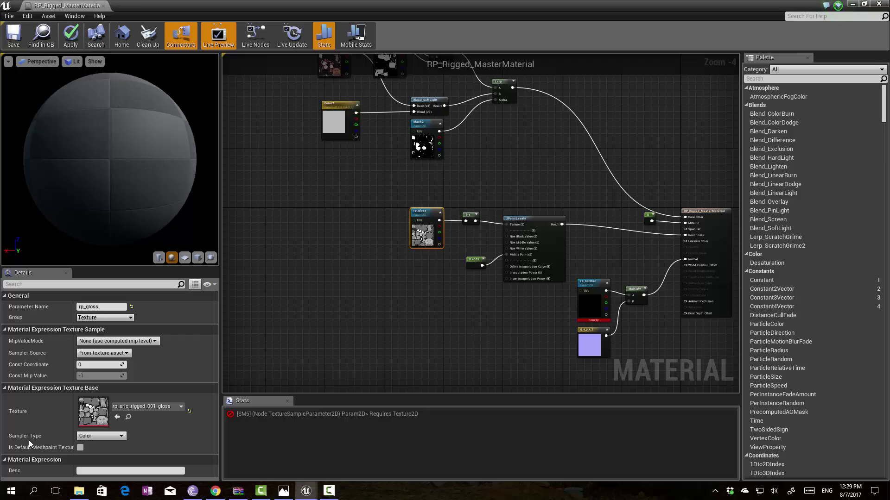
# Step: Assign the Normals texture to the rp_normal node and save the master material
pyautogui.click(586, 300)
pyautogui.click(147, 406)
pyautogui.write('norma')
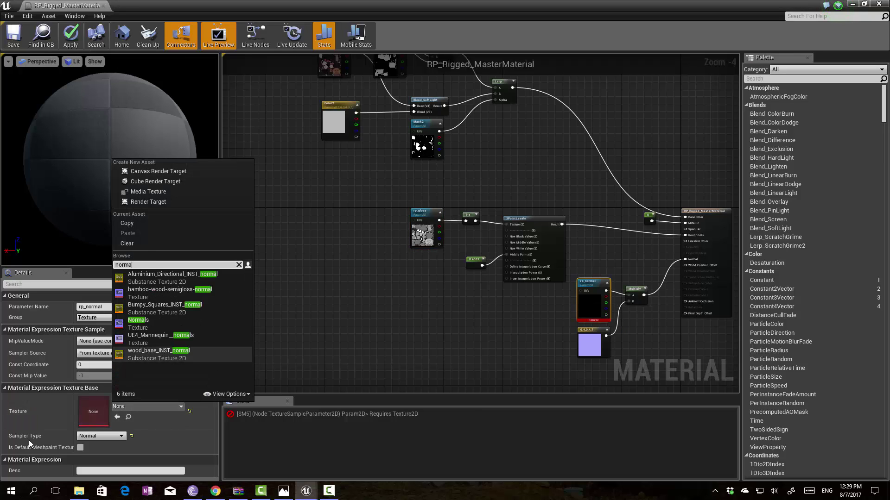
pyautogui.press('Return')
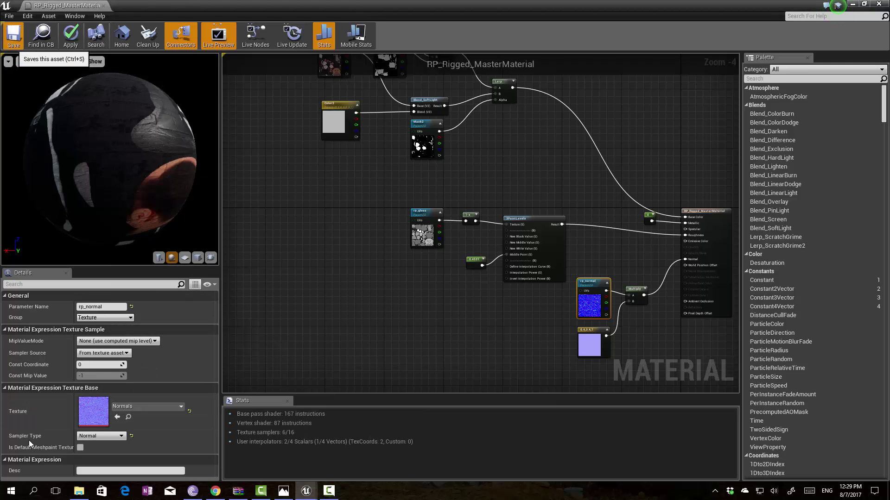
pyautogui.hotkey('ctrl', 's')
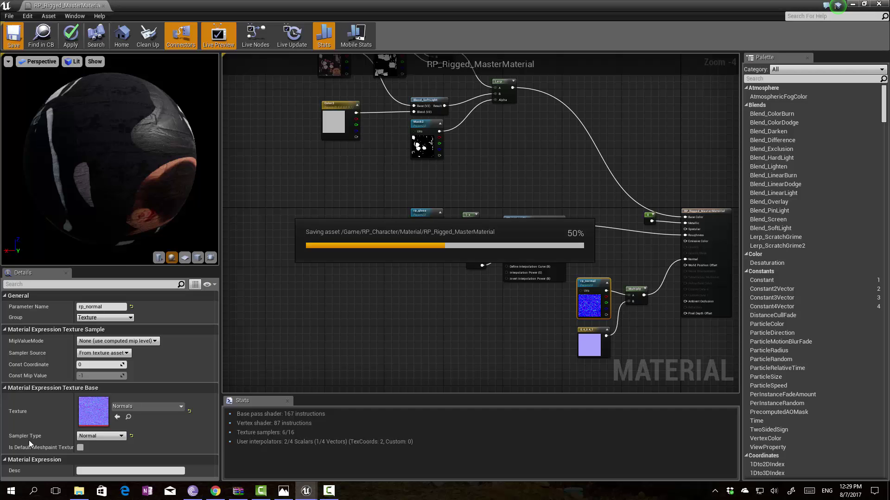
# Step: Replace the rp_normal node's texture with rp_eric_rigged_001_norm and save the master material
pyautogui.click(142, 405)
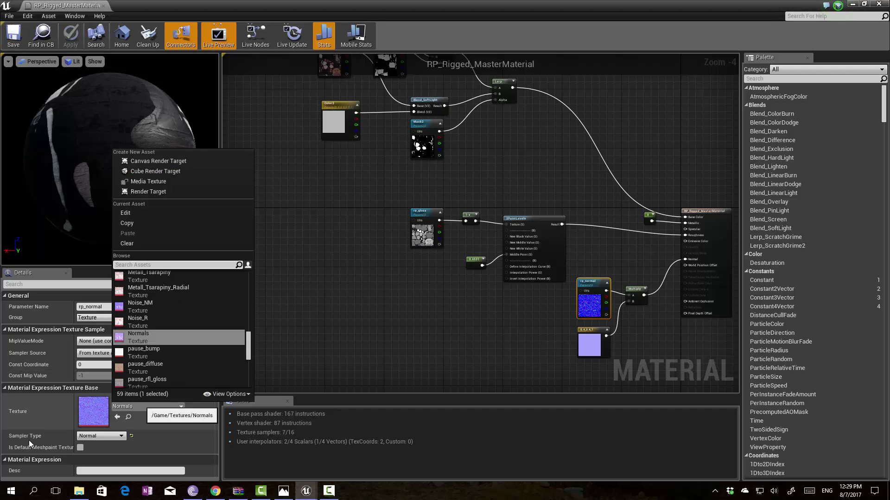
pyautogui.write('eric')
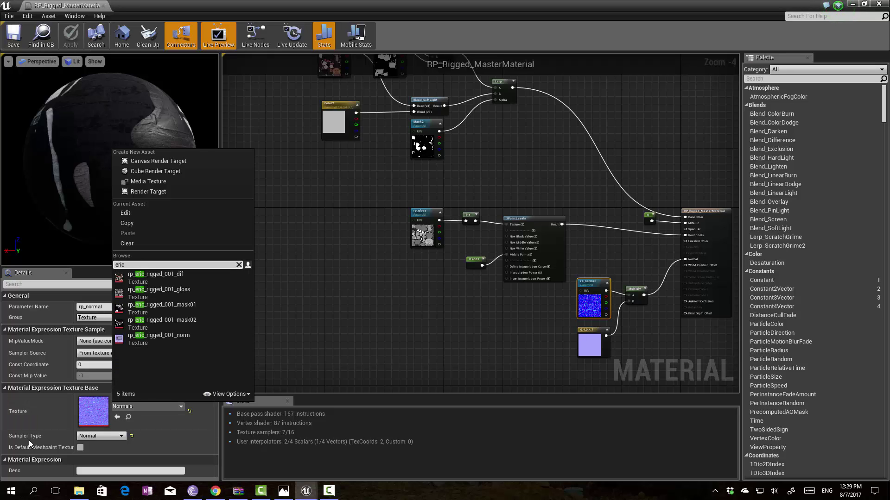
pyautogui.click(180, 339)
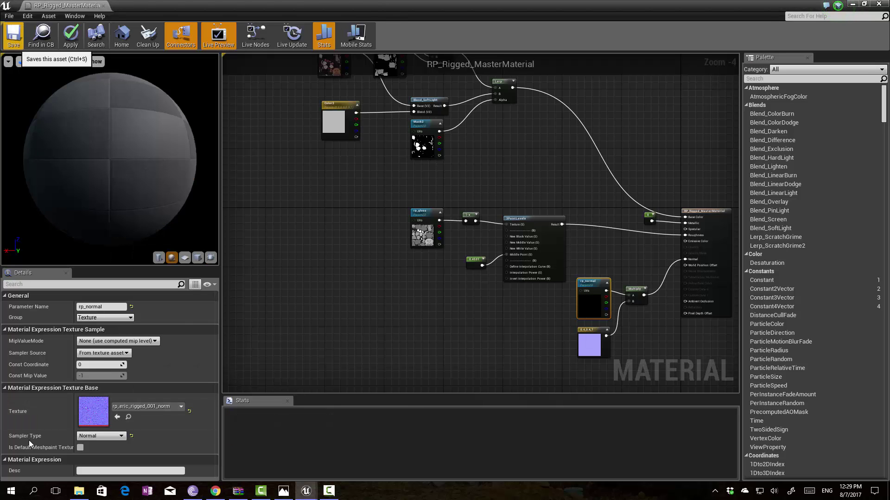
pyautogui.hotkey('ctrl', 's')
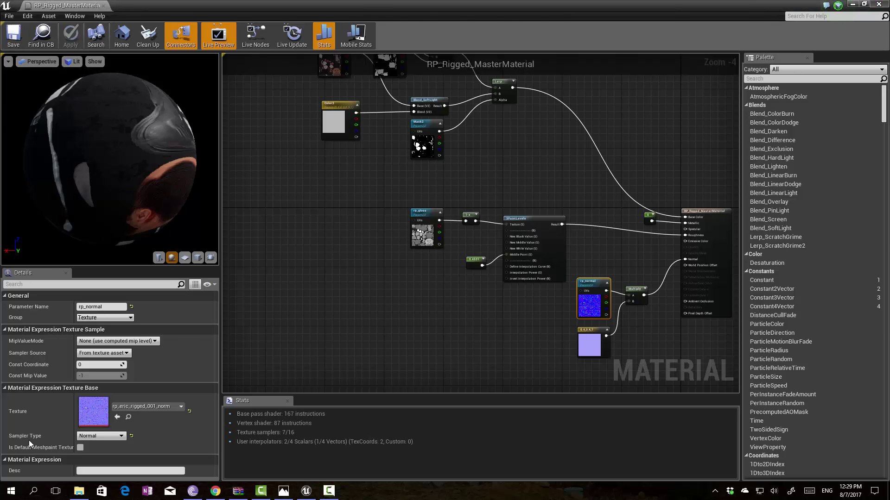
# Step: Return to the level editor and open the rp_eric_rigged_001_ue4 folder inside RP_Character/Mesh
pyautogui.hotkey('alt', 'Tab')
pyautogui.doubleClick(189, 378)
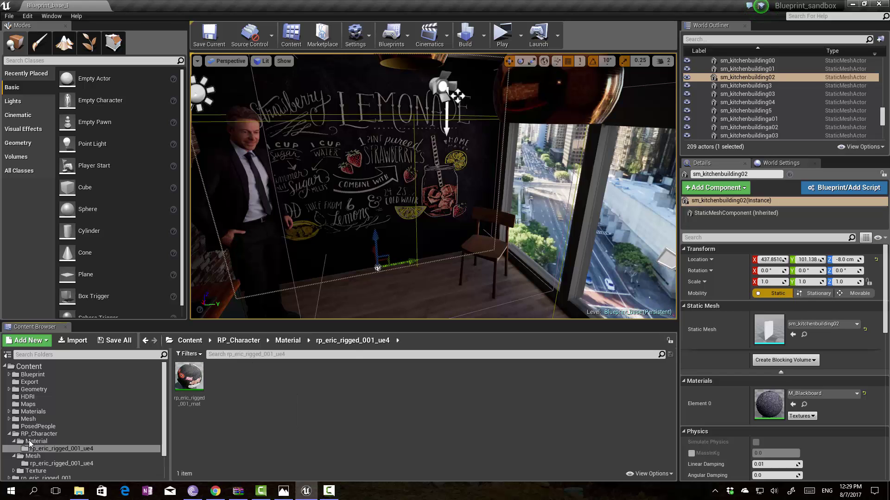
pyautogui.click(49, 456)
pyautogui.click(60, 464)
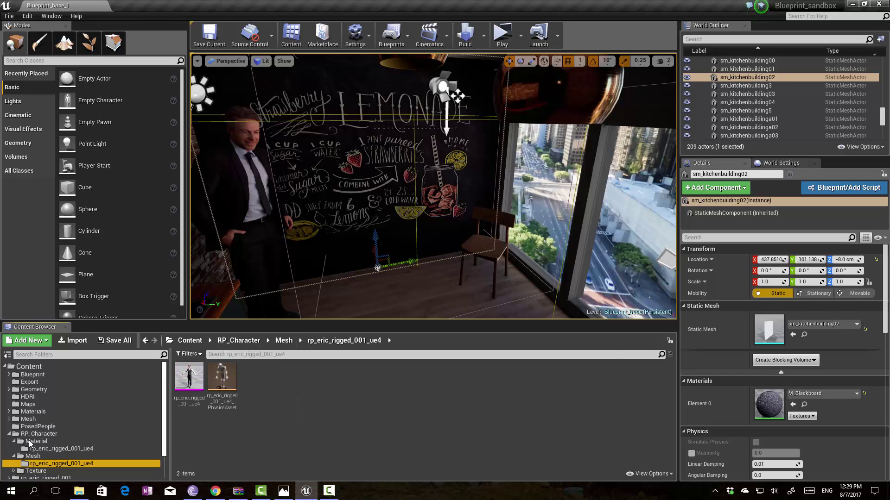
# Step: Place the rp_eric_rigged_001_ue4 skeletal mesh in the kitchen near the chair, inspect it, and delete it from the level
pyautogui.moveTo(189, 384); pyautogui.dragTo(340, 290)
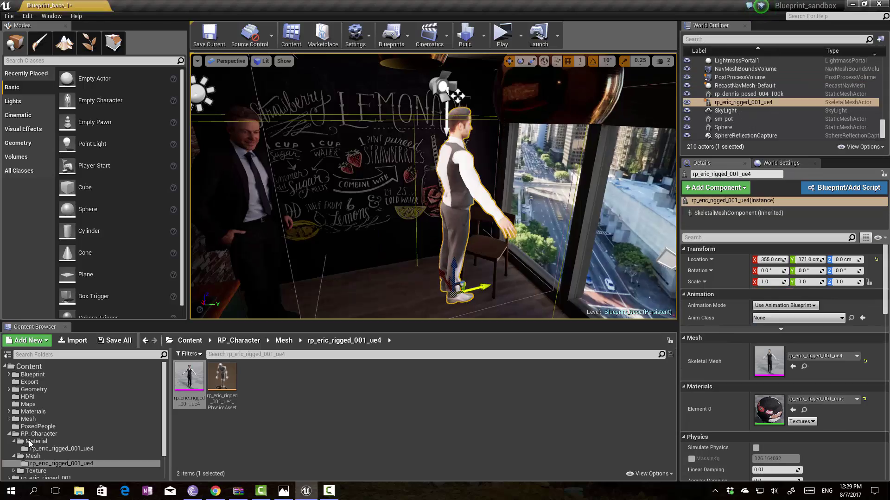
pyautogui.press('f')
pyautogui.moveTo(433, 185)
pyautogui.mouseDown(button='right')
pyautogui.moveTo(533, 185)
pyautogui.moveTo(436, 190)
pyautogui.moveTo(433, 232)
pyautogui.moveTo(514, 194)
pyautogui.moveTo(570, 185)
pyautogui.moveTo(444, 158)
pyautogui.moveTo(473, 159)
pyautogui.mouseUp(button='right')
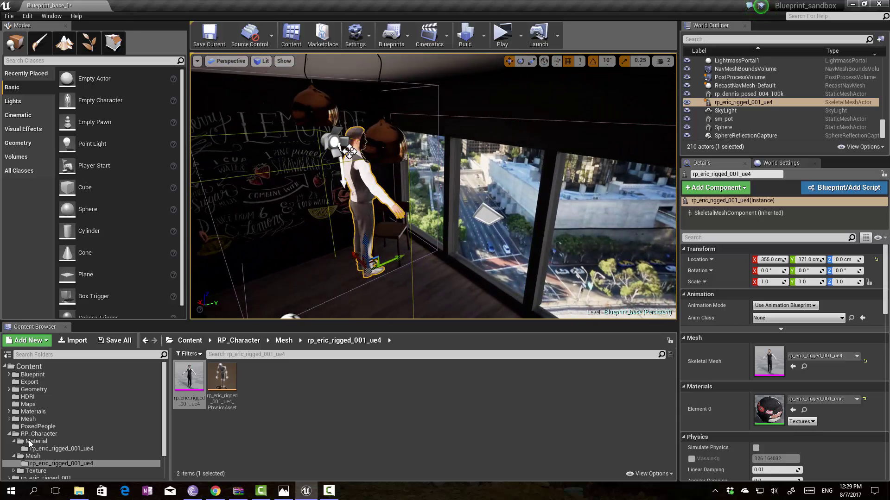
pyautogui.press('Delete')
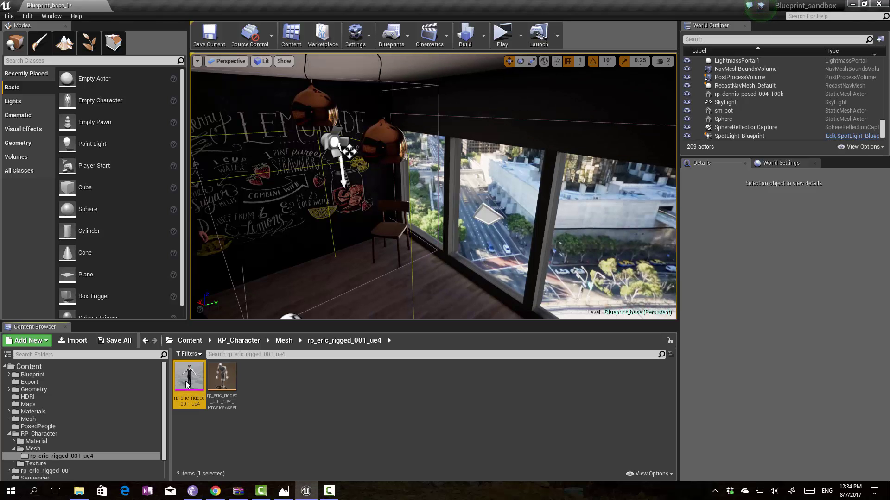
# Step: Open the rp_eric_rigged_001_ue4 skeletal mesh, switch to its skeleton, and inspect the arm bones on the character
pyautogui.doubleClick(188, 377)
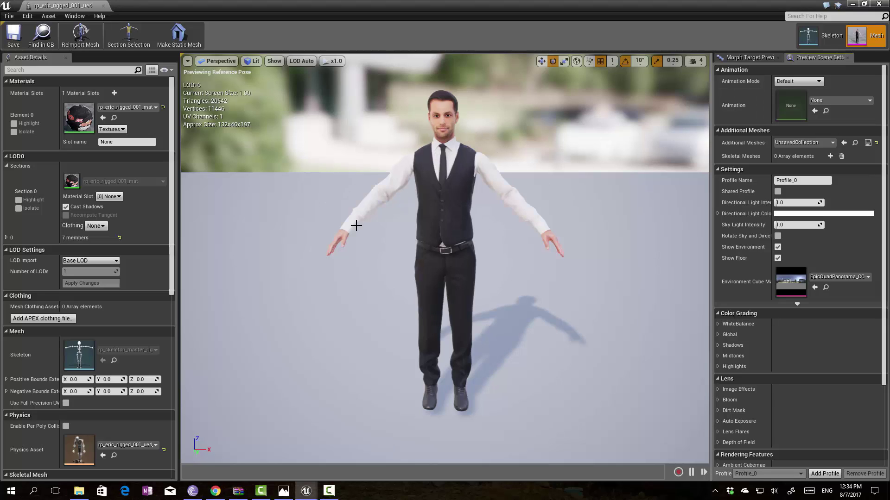
pyautogui.click(818, 38)
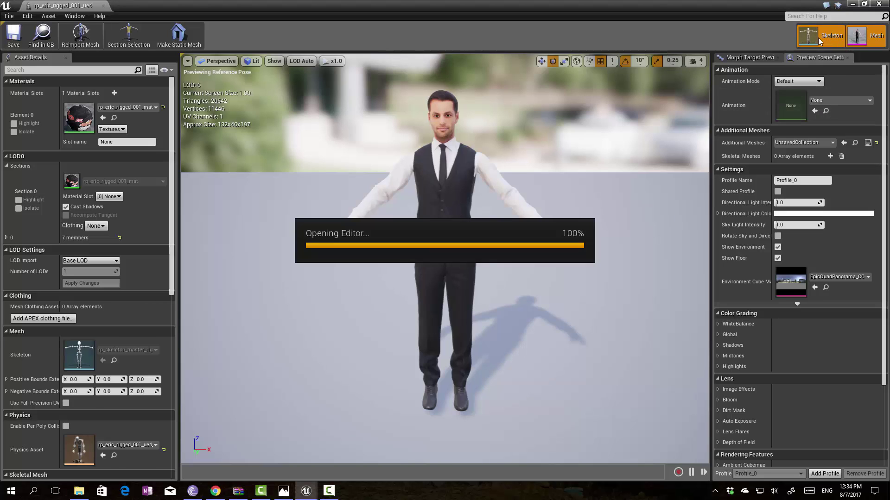
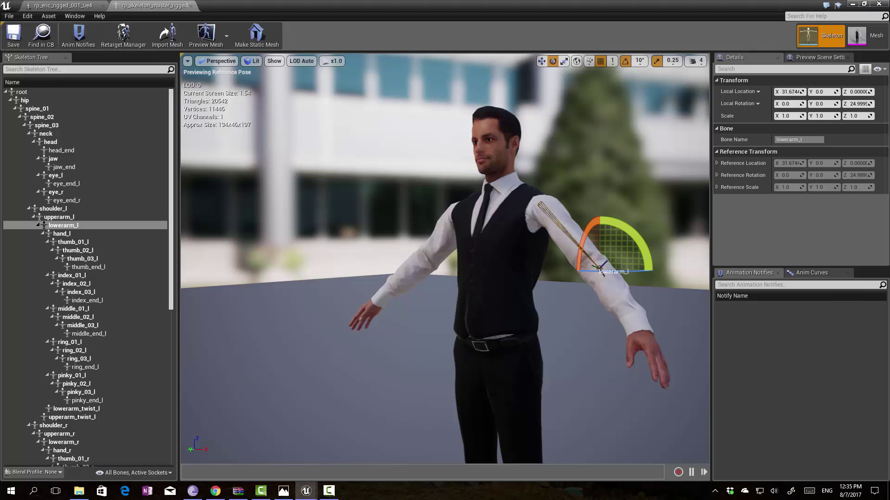
pyautogui.scroll(-3, 499, 222)
pyautogui.moveTo(498, 204); pyautogui.dragTo(499, 222, button='right')
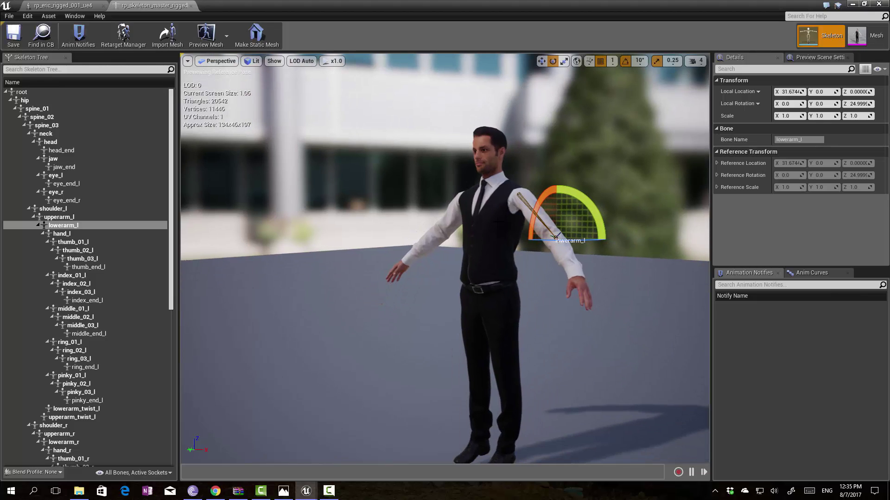
pyautogui.click(516, 197)
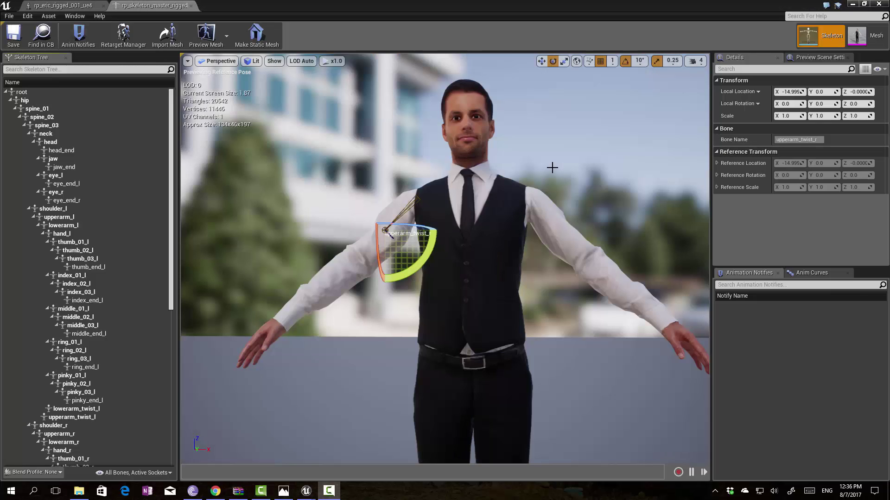
pyautogui.click(552, 168)
pyautogui.moveTo(553, 168); pyautogui.dragTo(579, 168, button='right')
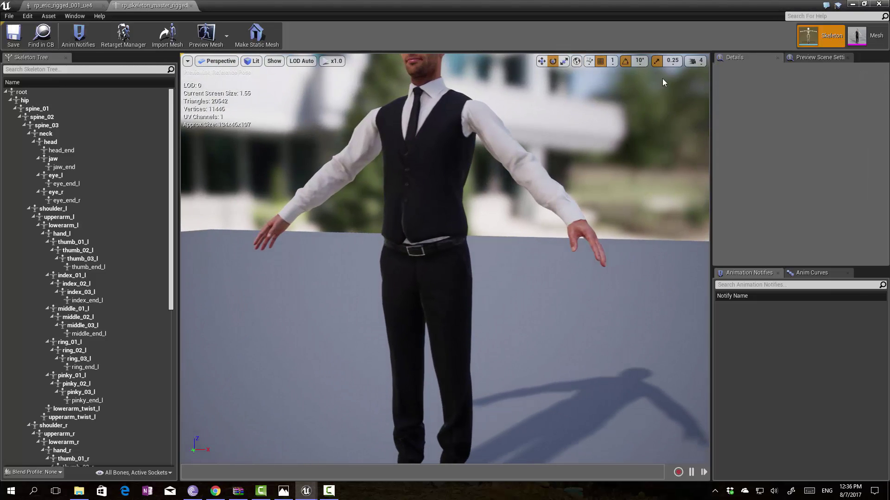
# Step: Set the skeleton viewport's camera speed to 2
pyautogui.click(697, 61)
pyautogui.moveTo(711, 83); pyautogui.dragTo(698, 82)
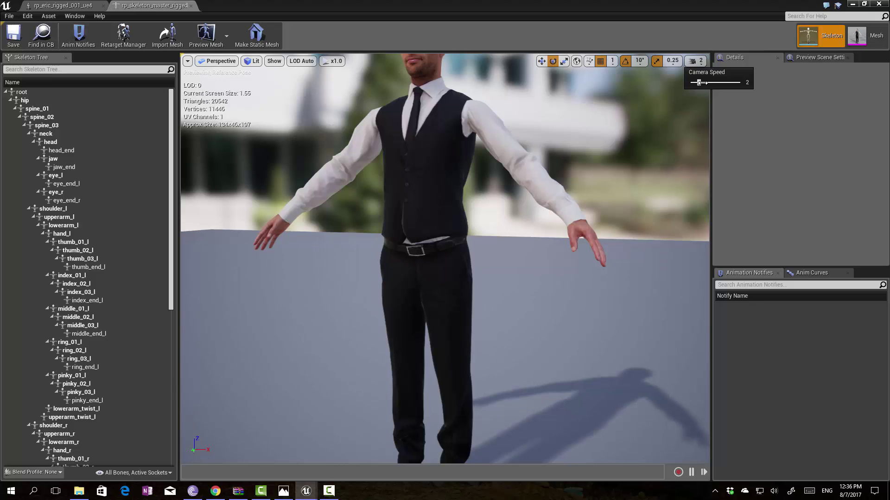
pyautogui.click(643, 111)
# Step: Select the head bone and tilt it forward to a local Z rotation of about 22°
pyautogui.moveTo(638, 113); pyautogui.dragTo(548, 115, button='right')
pyautogui.click(511, 132)
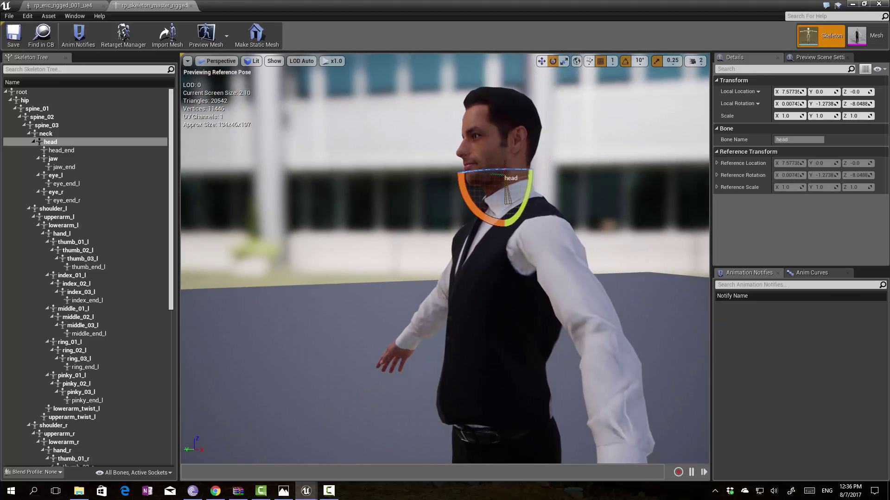
pyautogui.moveTo(461, 178); pyautogui.dragTo(498, 109)
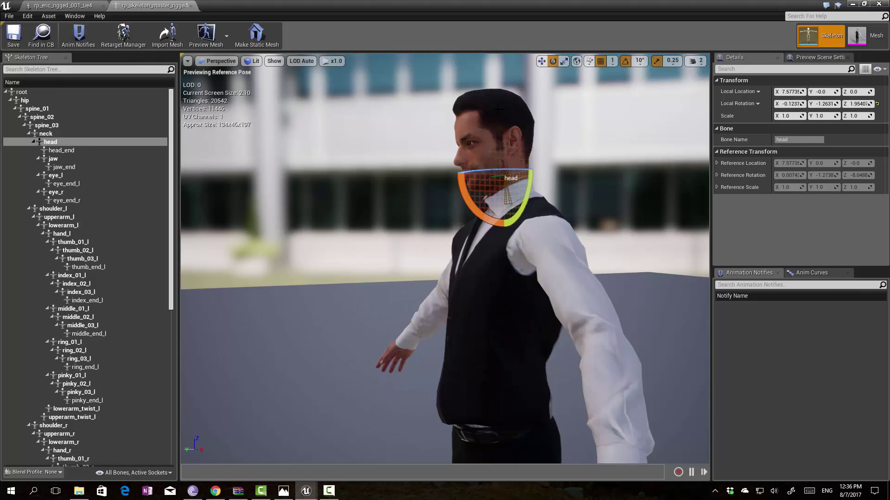
pyautogui.click(549, 254)
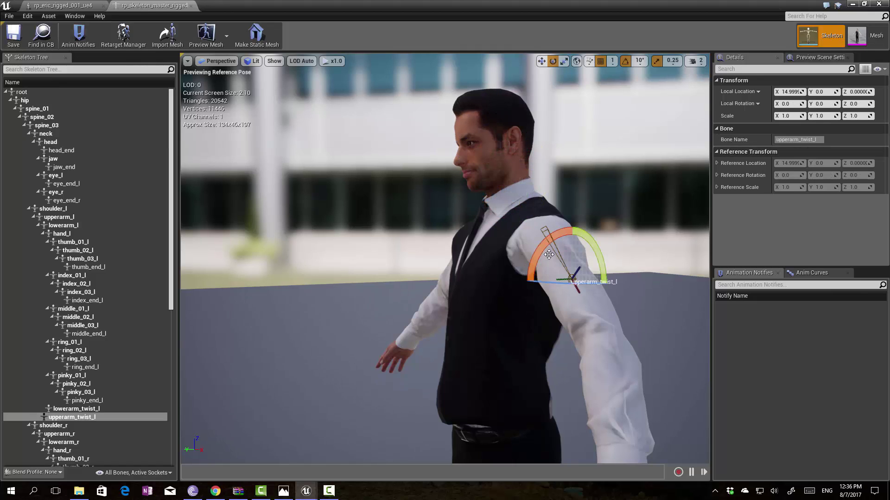
pyautogui.click(500, 108)
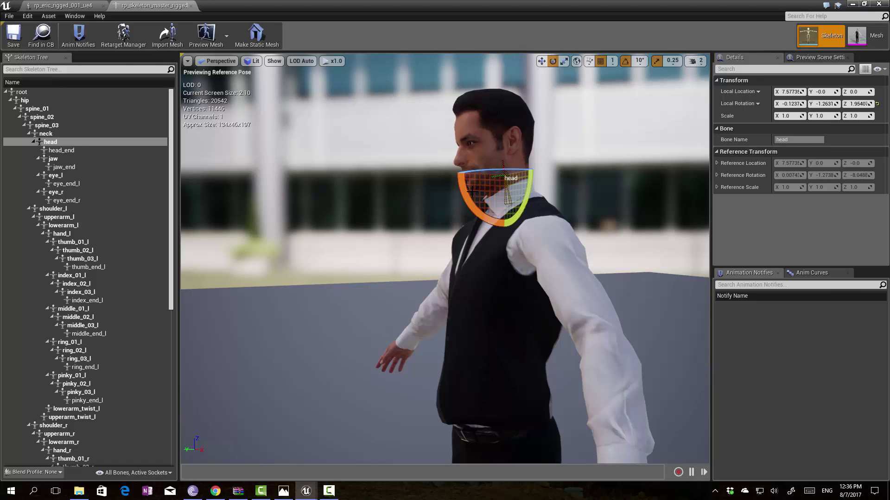
pyautogui.moveTo(466, 192); pyautogui.dragTo(491, 191)
pyautogui.hotkey('ctrl', 'z')
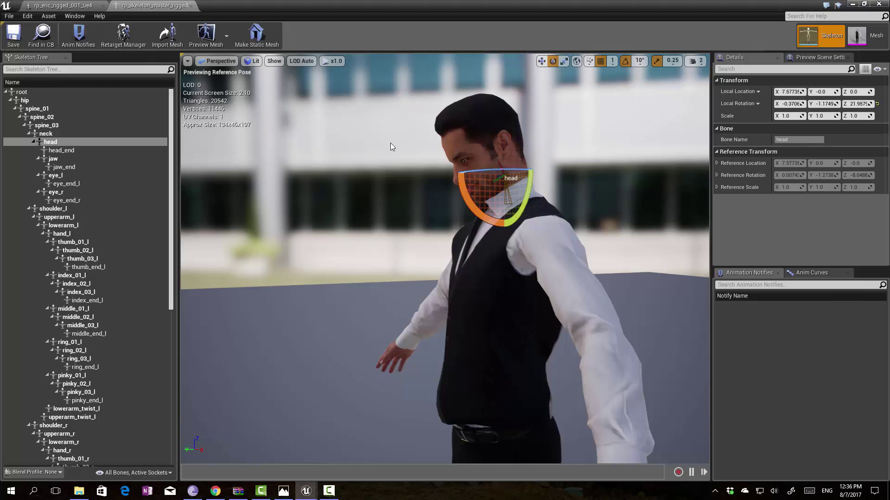
pyautogui.click(321, 158)
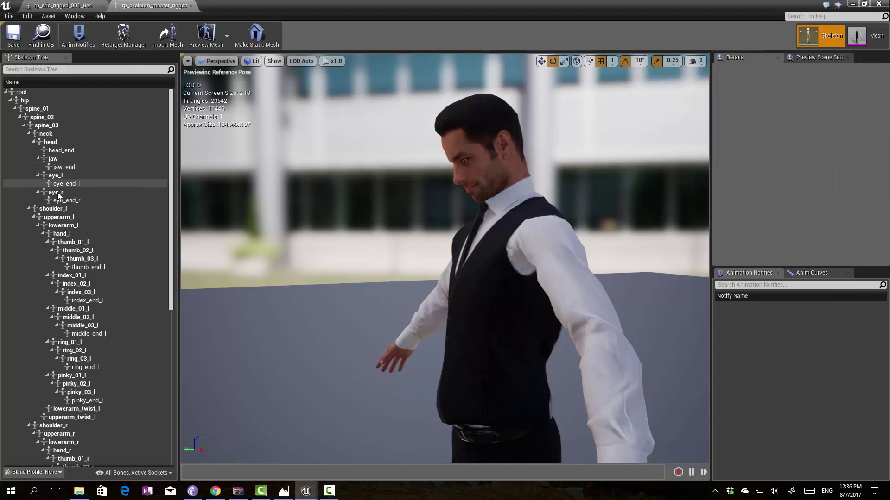
# Step: Find the head bone by searching the skeleton tree for "head" and tilt it back to a local Z rotation of about 12°
pyautogui.scroll(-10, 91, 333)
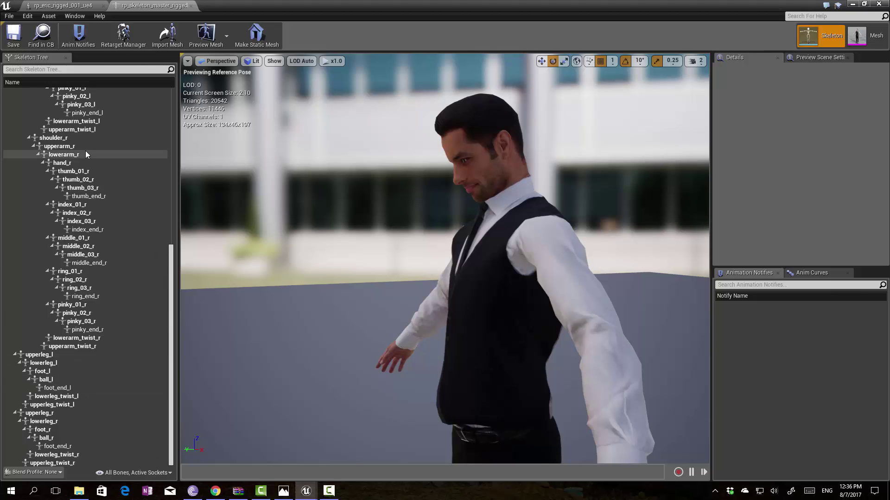
pyautogui.scroll(5, 85, 151)
pyautogui.click(63, 69)
pyautogui.write('head')
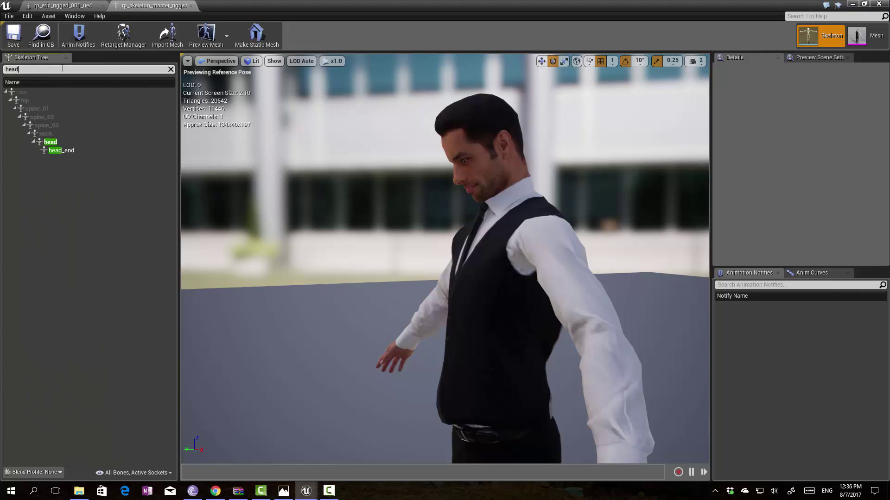
pyautogui.click(57, 141)
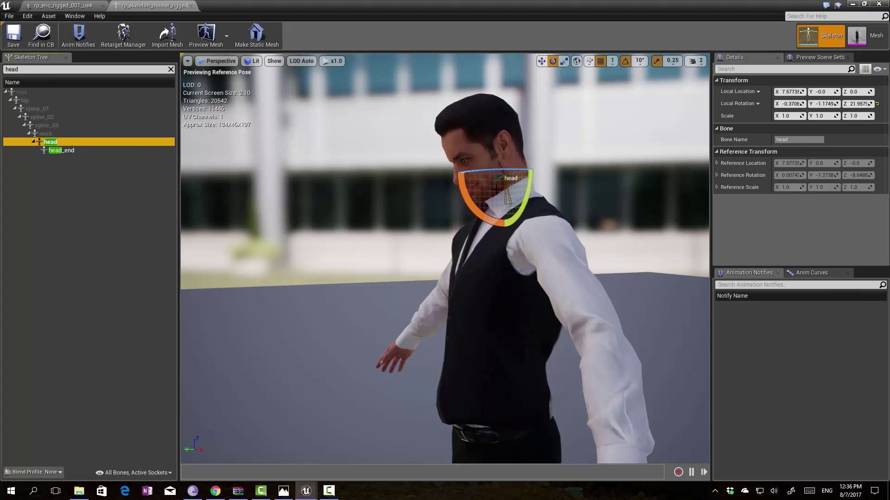
pyautogui.moveTo(497, 228); pyautogui.dragTo(468, 220)
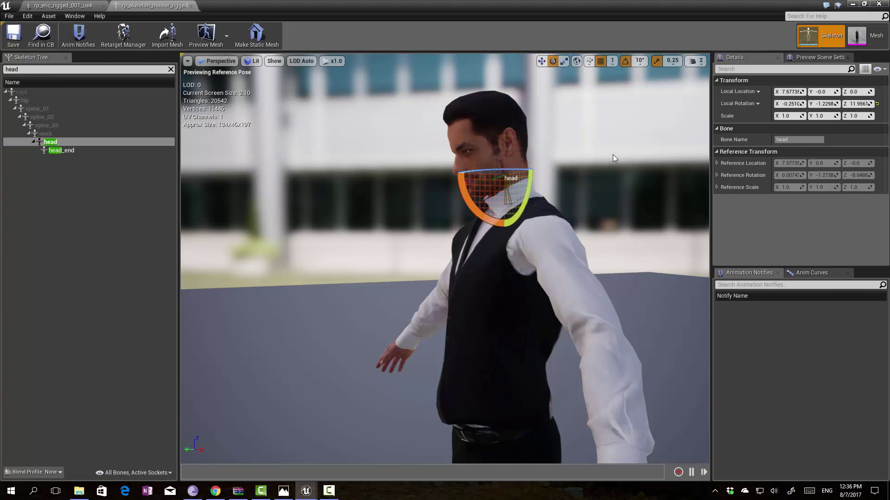
# Step: Clear the bone search and select the lowerarm_l bone on the character's left arm
pyautogui.click(612, 154)
pyautogui.keyDown('alt'); pyautogui.moveTo(613, 154); pyautogui.dragTo(547, 154); pyautogui.keyUp('alt')
pyautogui.click(462, 149)
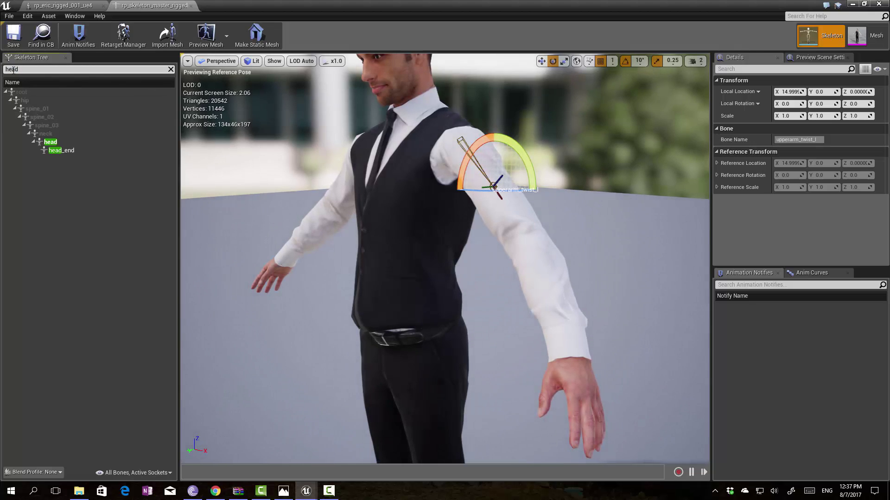
pyautogui.click(170, 70)
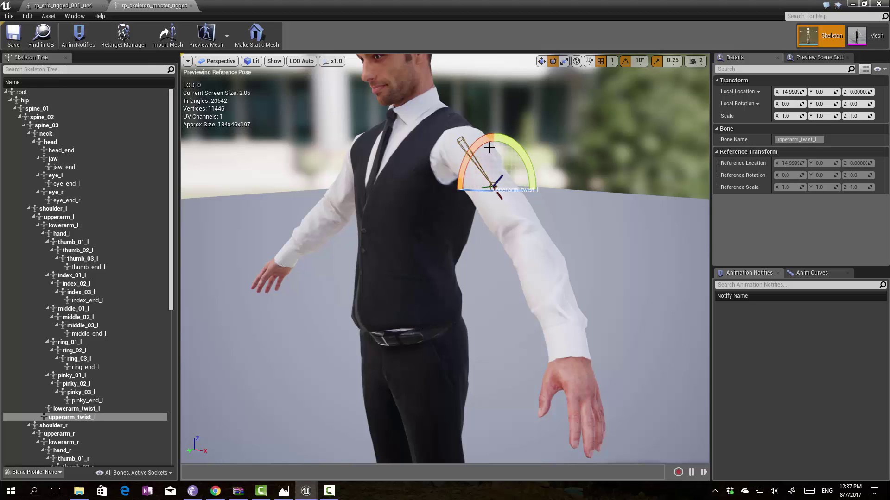
pyautogui.moveTo(578, 185); pyautogui.dragTo(662, 185, button='right')
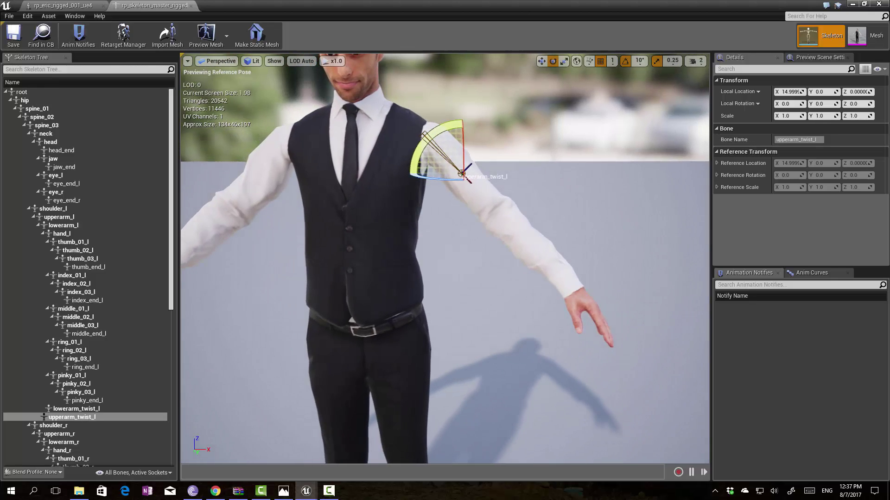
pyautogui.moveTo(497, 157); pyautogui.dragTo(521, 206)
pyautogui.click(521, 203)
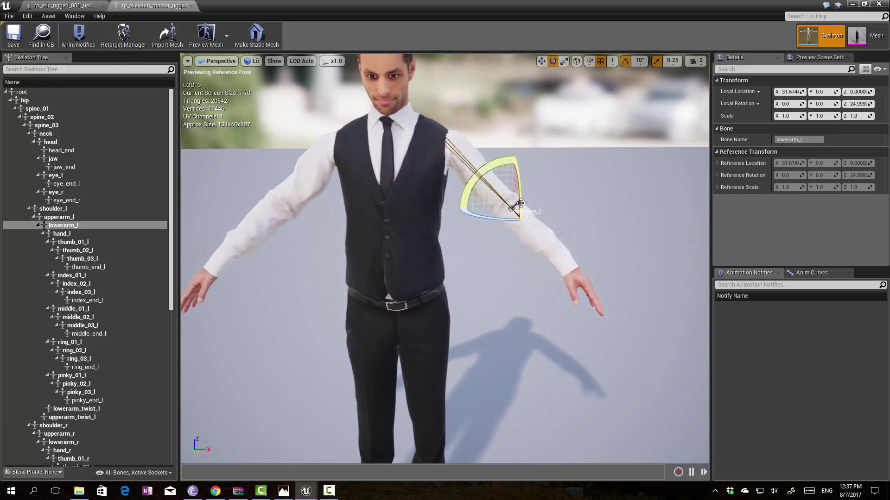
# Step: Try rotating the upperarm_twist_l bone about 10°, and undo the rotation
pyautogui.click(475, 176)
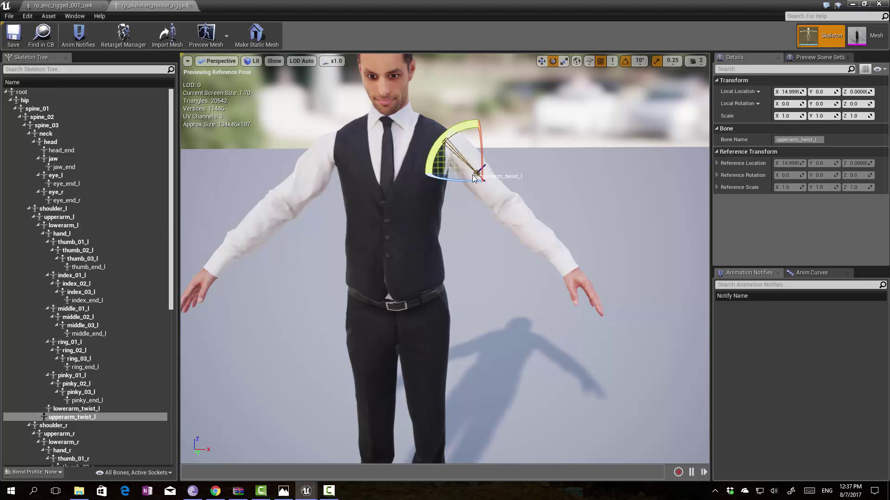
pyautogui.moveTo(469, 182); pyautogui.dragTo(480, 186)
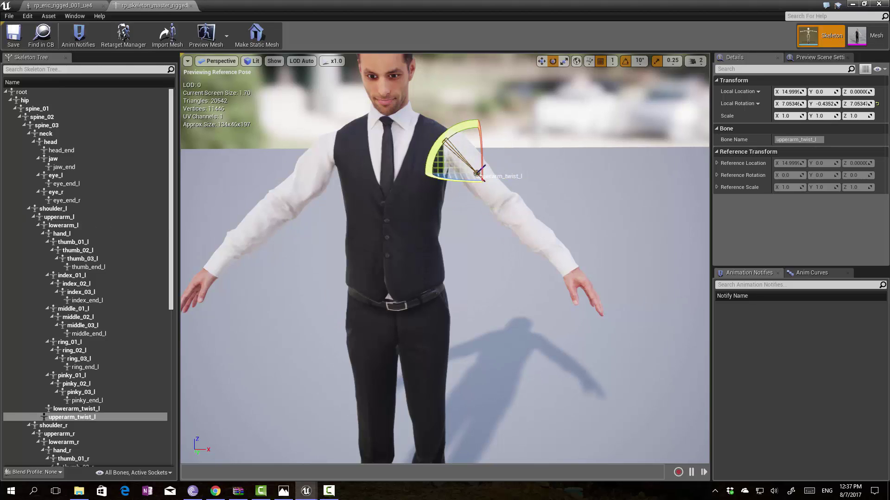
pyautogui.hotkey('ctrl', 'z')
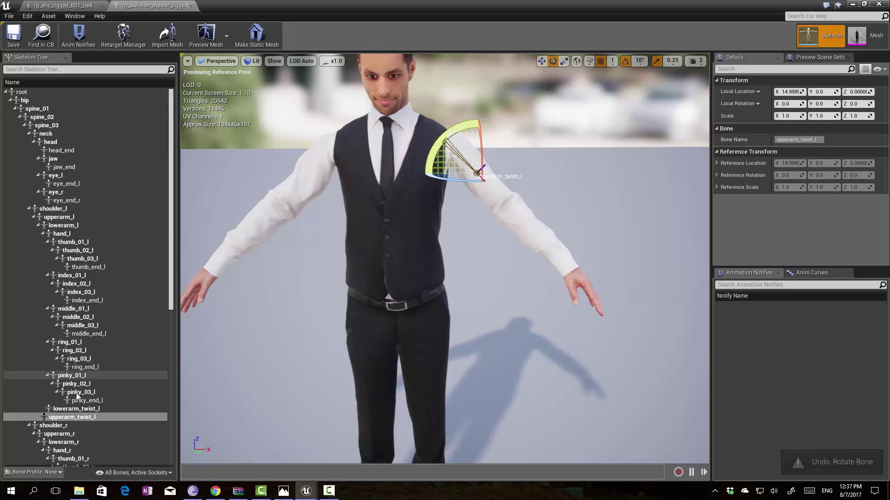
# Step: Select the upperarm_l bone and rotate it 60° to swing the character's left arm forward
pyautogui.click(59, 217)
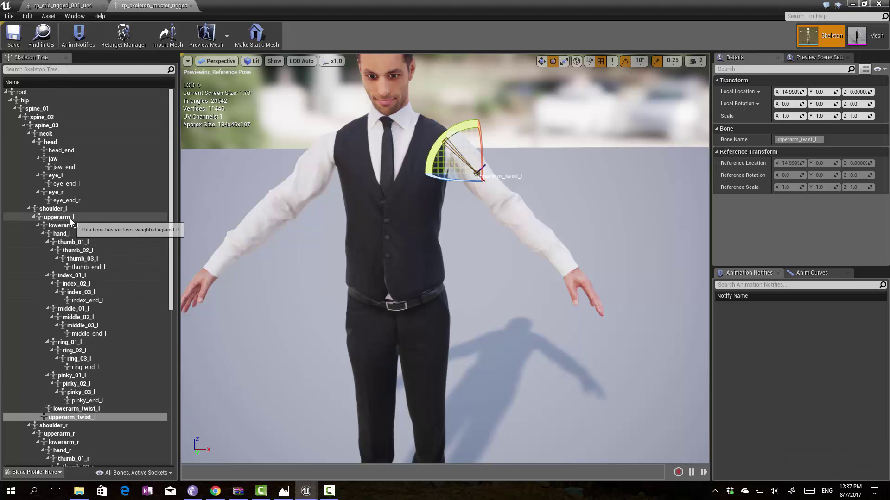
pyautogui.moveTo(434, 146); pyautogui.dragTo(486, 150)
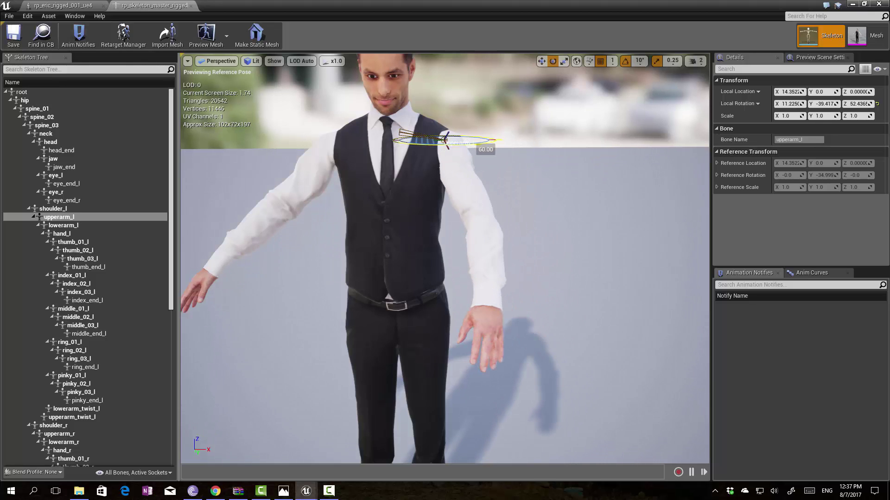
# Step: Rotate the shoulder_l bone slightly, and rotate the shoulder_r bone by -10°
pyautogui.keyDown('alt'); pyautogui.moveTo(447, 121); pyautogui.dragTo(443, 174); pyautogui.keyUp('alt')
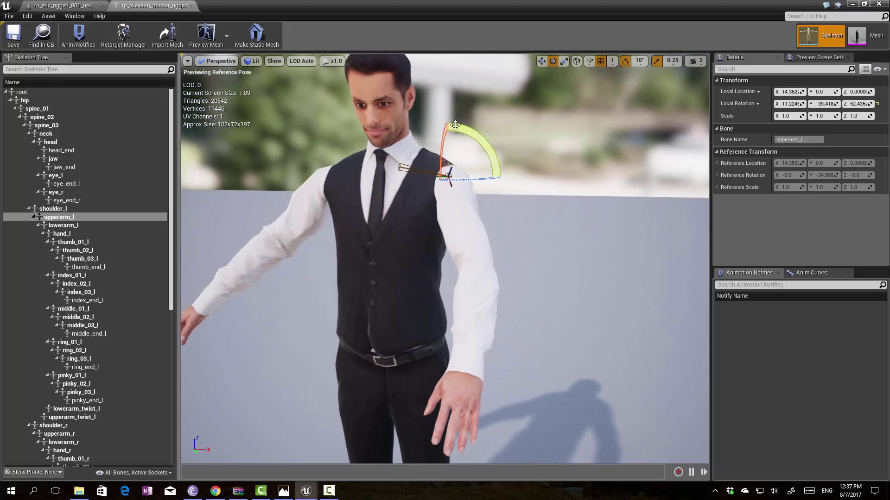
pyautogui.click(442, 184)
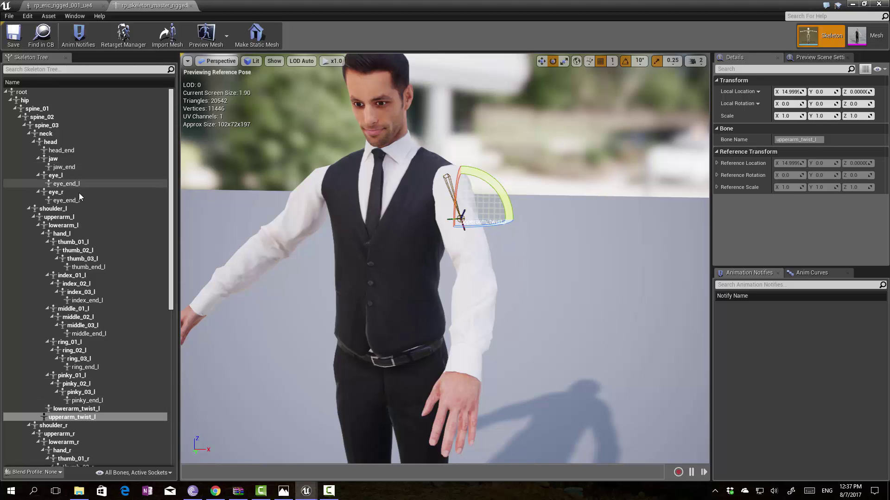
pyautogui.click(75, 209)
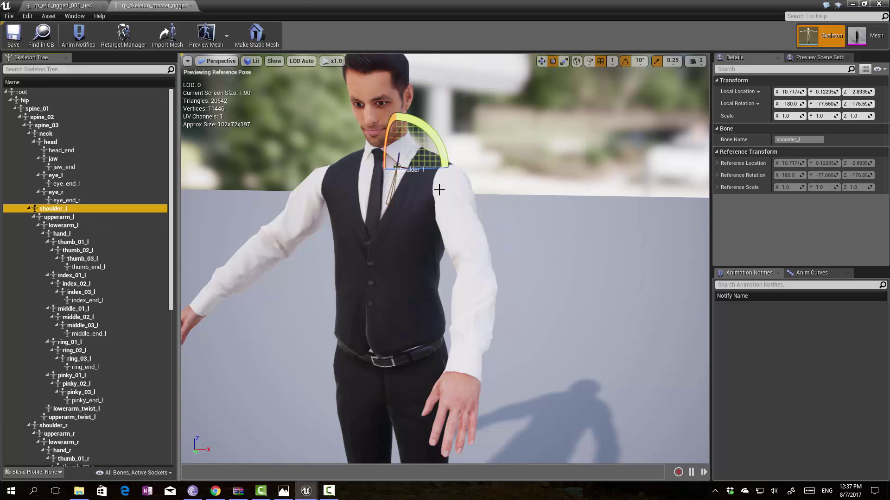
pyautogui.moveTo(423, 170)
pyautogui.mouseDown()
pyautogui.moveTo(415, 174)
pyautogui.moveTo(491, 177)
pyautogui.moveTo(441, 168)
pyautogui.mouseUp()
pyautogui.click(423, 181)
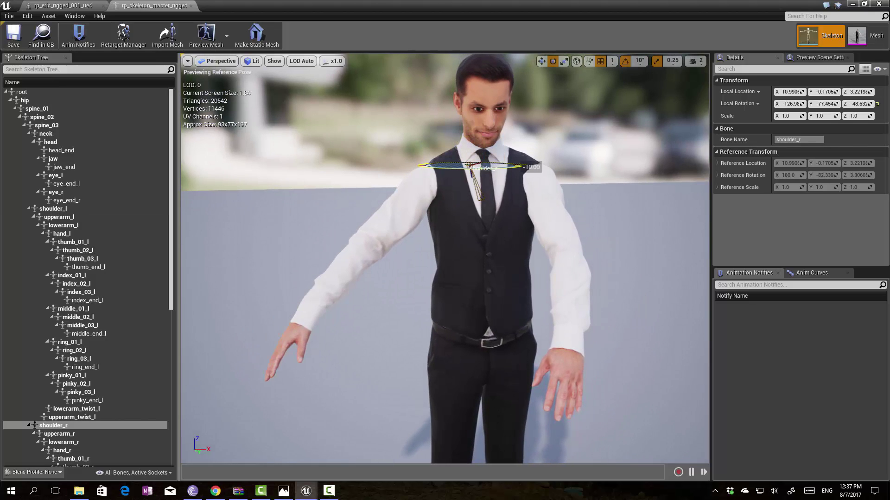
# Step: Select the upperarm_r bone and rotate it to a local Z rotation of about 43.5° to swing the right arm forward
pyautogui.click(411, 213)
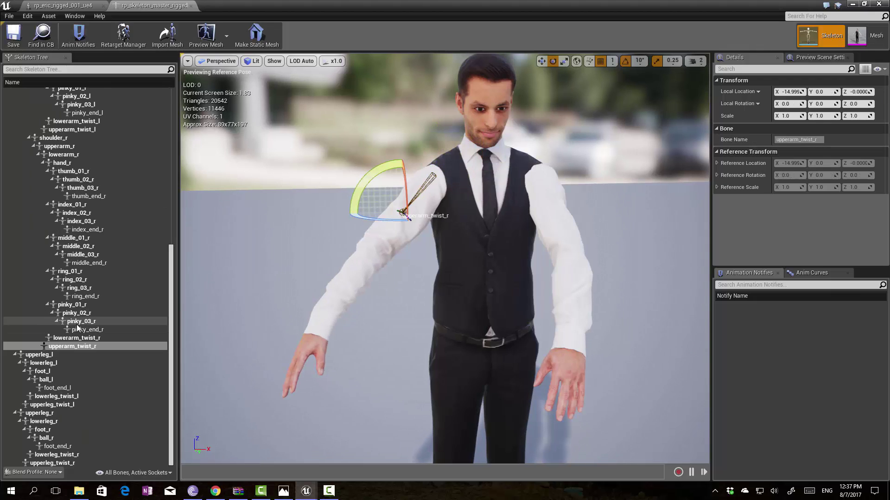
pyautogui.scroll(3, 76, 324)
pyautogui.click(60, 191)
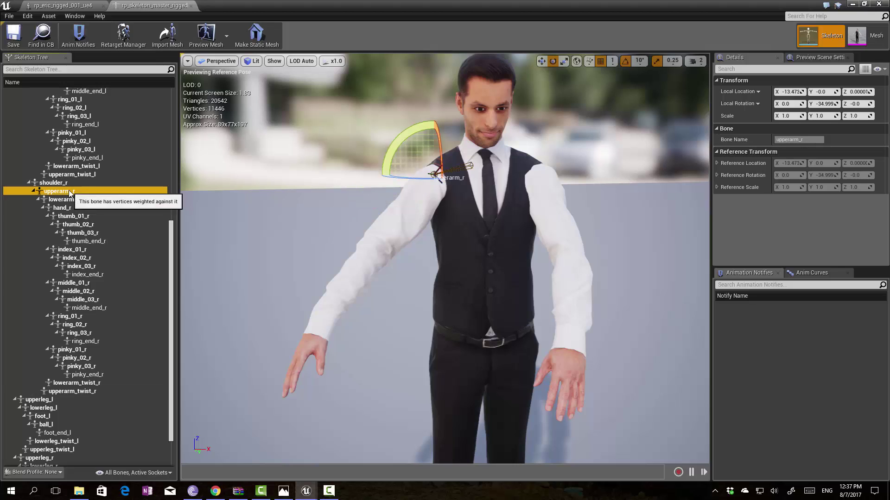
pyautogui.moveTo(408, 179); pyautogui.dragTo(413, 218)
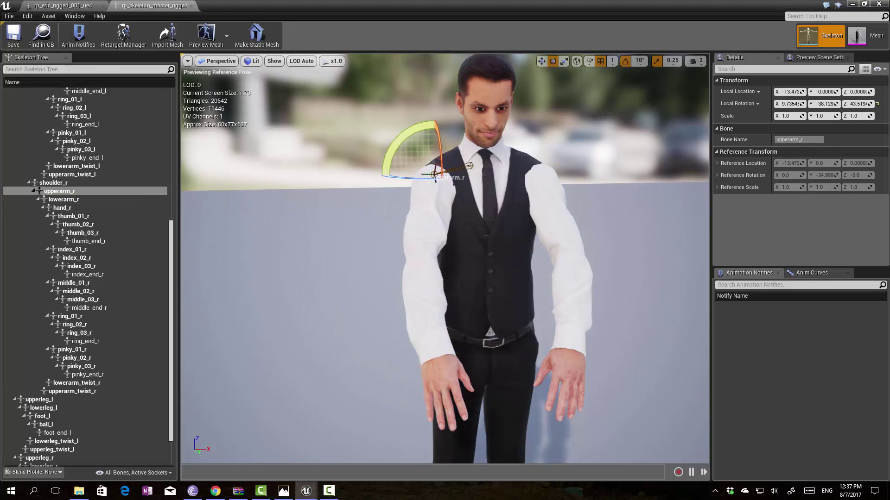
# Step: Bend both elbows to cross the forearms, rotating lowerarm_l to a local Z of about 99° and lowerarm_r to about 93°
pyautogui.keyDown('alt'); pyautogui.moveTo(542, 184); pyautogui.dragTo(579, 260); pyautogui.keyUp('alt')
pyautogui.click(565, 253)
pyautogui.moveTo(607, 226)
pyautogui.mouseDown()
pyautogui.moveTo(615, 229)
pyautogui.moveTo(597, 238)
pyautogui.moveTo(616, 229)
pyautogui.moveTo(606, 237)
pyautogui.mouseUp()
pyautogui.keyDown('alt'); pyautogui.moveTo(602, 237); pyautogui.dragTo(528, 266); pyautogui.keyUp('alt')
pyautogui.keyDown('alt'); pyautogui.moveTo(503, 130); pyautogui.dragTo(539, 125); pyautogui.keyUp('alt')
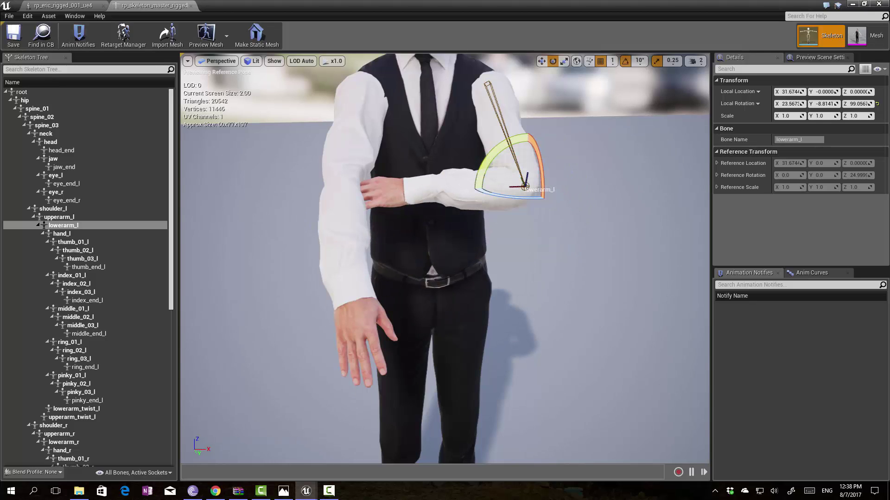
pyautogui.click(342, 195)
pyautogui.moveTo(380, 199); pyautogui.dragTo(380, 162)
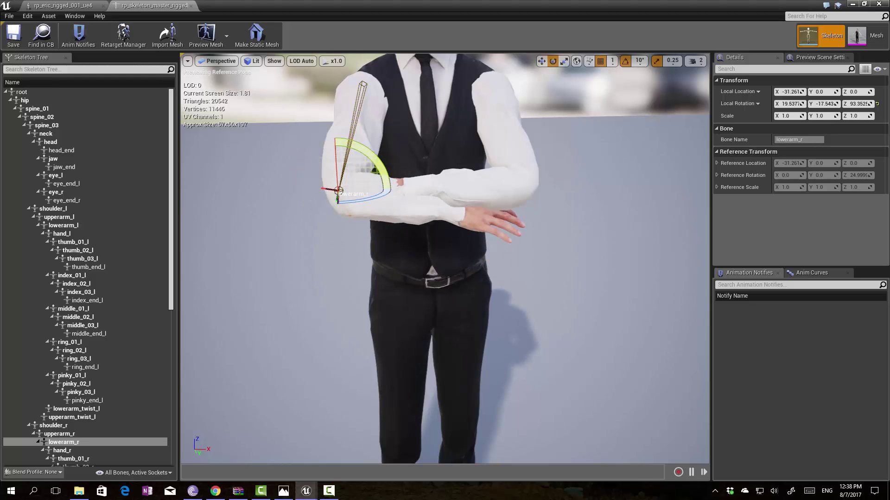
# Step: Try rotating the lowerarm_twist_l bone to a local Z rotation of about 28°, and undo the rotation
pyautogui.moveTo(374, 169); pyautogui.dragTo(290, 173, button='right')
pyautogui.click(596, 204)
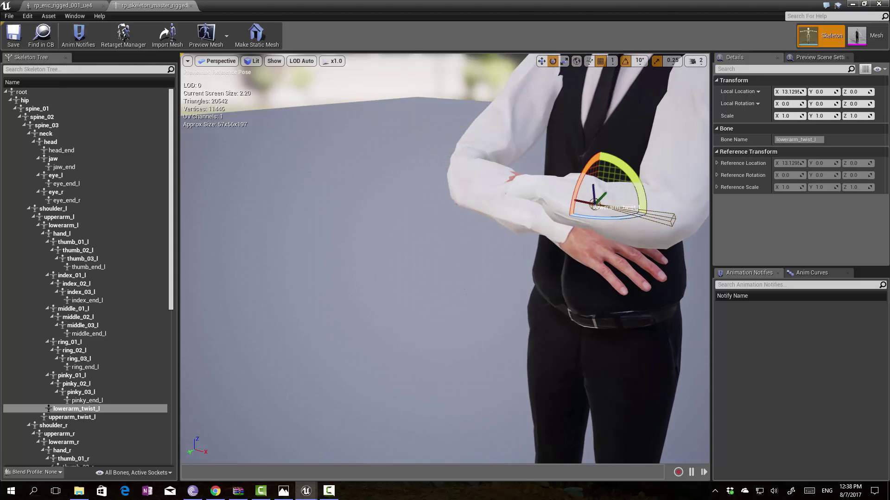
pyautogui.moveTo(605, 218); pyautogui.dragTo(587, 217)
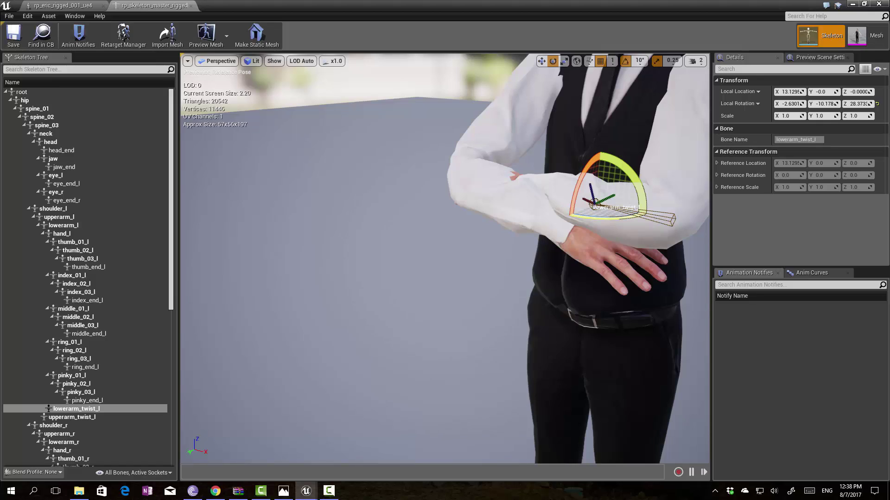
pyautogui.hotkey('ctrl', 'z')
pyautogui.hotkey('ctrl', 'z')
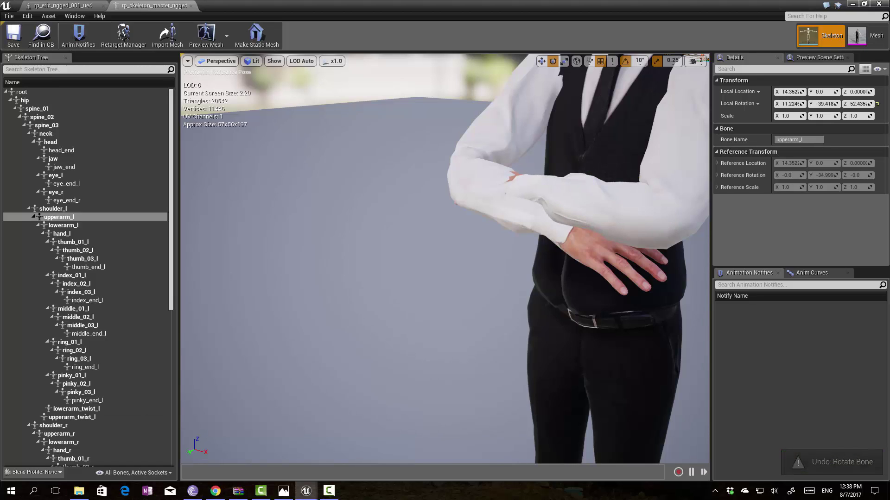
pyautogui.hotkey('ctrl', 'z')
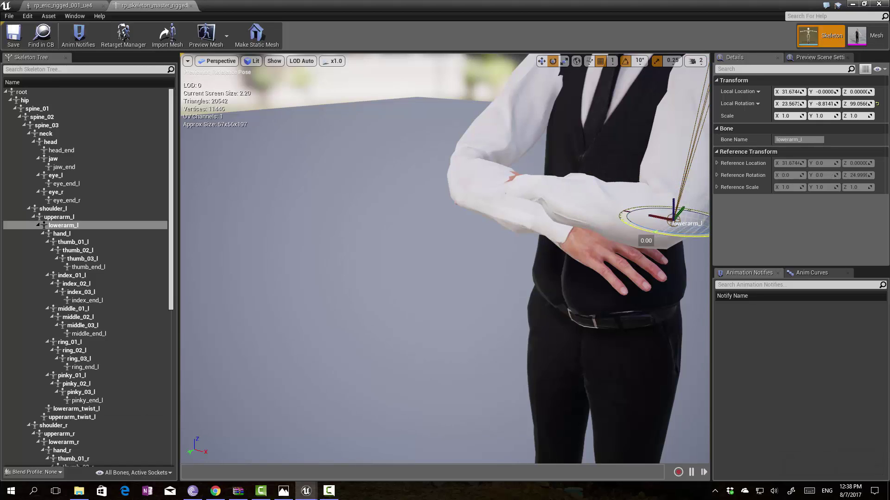
pyautogui.moveTo(645, 240); pyautogui.dragTo(672, 230)
# Step: Select the lowerarm_r bone and rotate it 20° to raise the right forearm over the left one
pyautogui.moveTo(574, 268); pyautogui.dragTo(472, 254, button='middle')
pyautogui.click(498, 168)
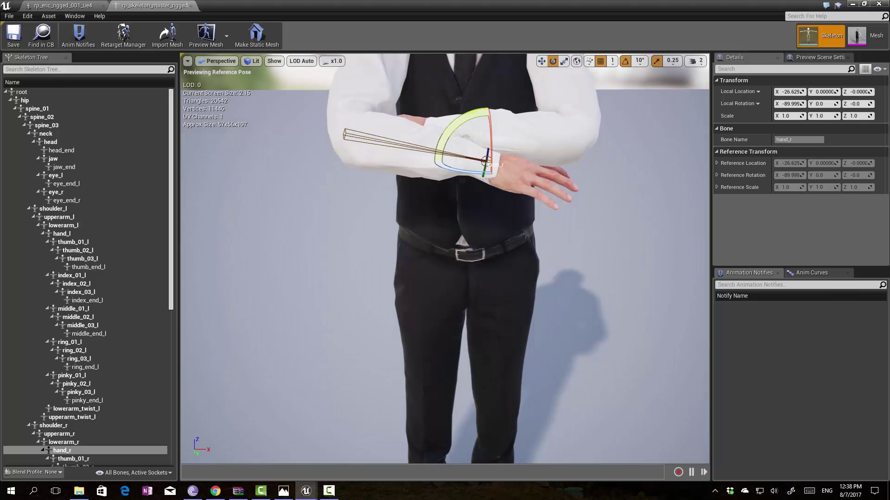
pyautogui.click(343, 134)
pyautogui.scroll(-3, 445, 258)
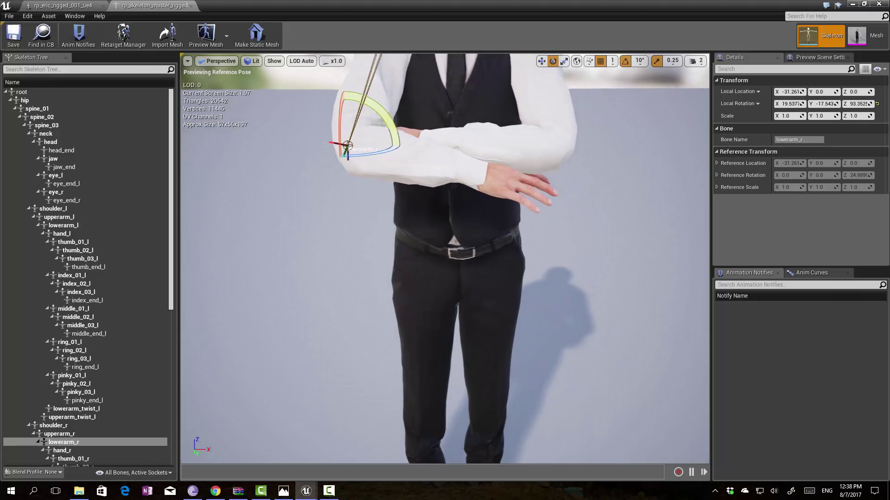
pyautogui.moveTo(392, 125); pyautogui.dragTo(383, 113)
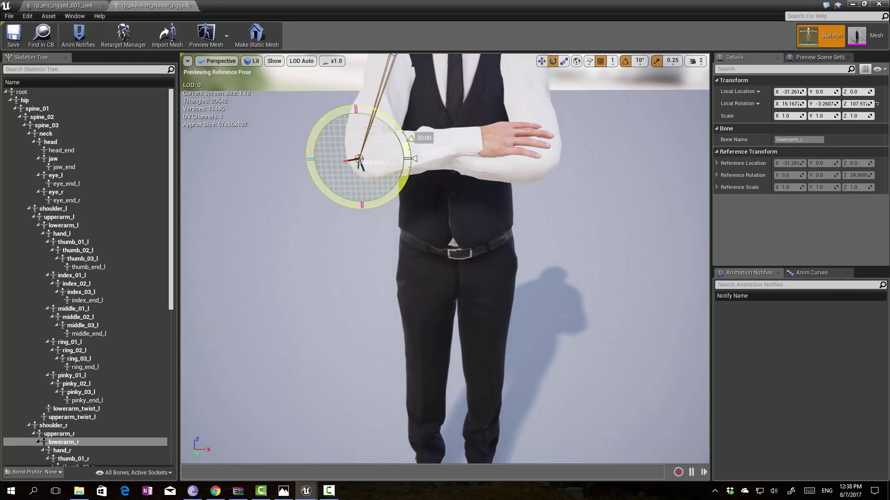
# Step: Clear the bone selection and examine the character's folded-arms pose from the front and the side
pyautogui.keyDown('alt'); pyautogui.moveTo(445, 259); pyautogui.dragTo(542, 190); pyautogui.keyUp('alt')
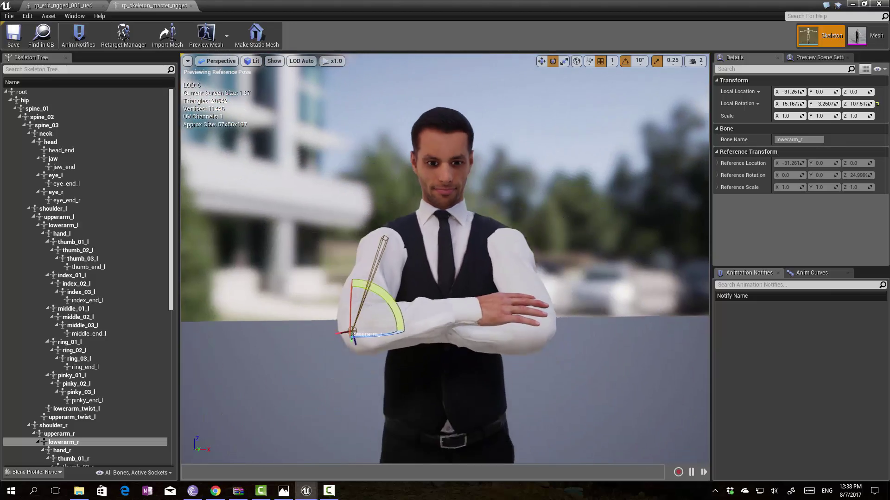
pyautogui.moveTo(667, 269); pyautogui.dragTo(699, 269, button='right')
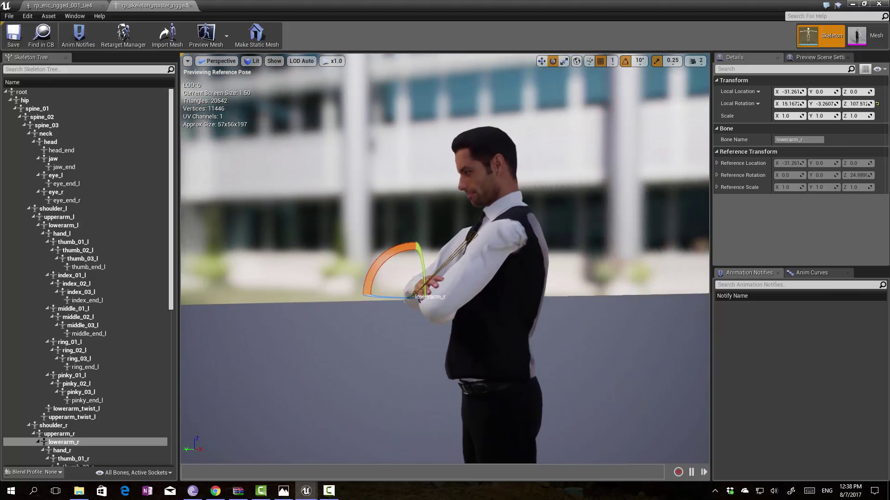
pyautogui.click(482, 172)
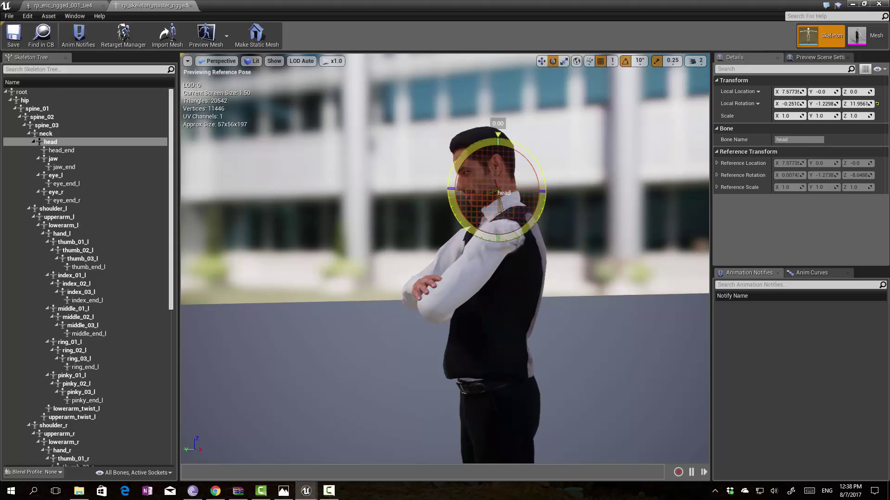
pyautogui.press('Escape')
pyautogui.moveTo(532, 231); pyautogui.dragTo(583, 278, button='right')
pyautogui.keyDown('alt'); pyautogui.moveTo(445, 260); pyautogui.dragTo(579, 283); pyautogui.keyUp('alt')
pyautogui.keyDown('alt'); pyautogui.moveTo(444, 259); pyautogui.dragTo(417, 245); pyautogui.keyUp('alt')
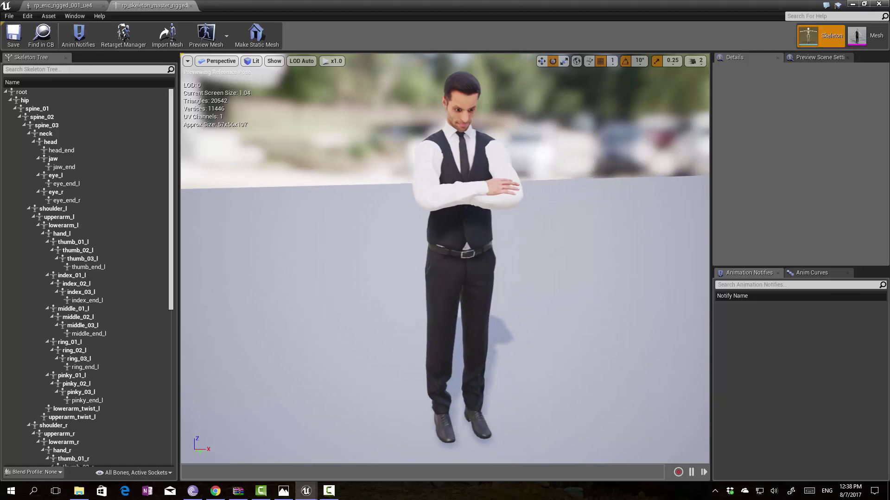
pyautogui.moveTo(444, 260); pyautogui.dragTo(301, 252, button='right')
pyautogui.press('d')
pyautogui.press('d')
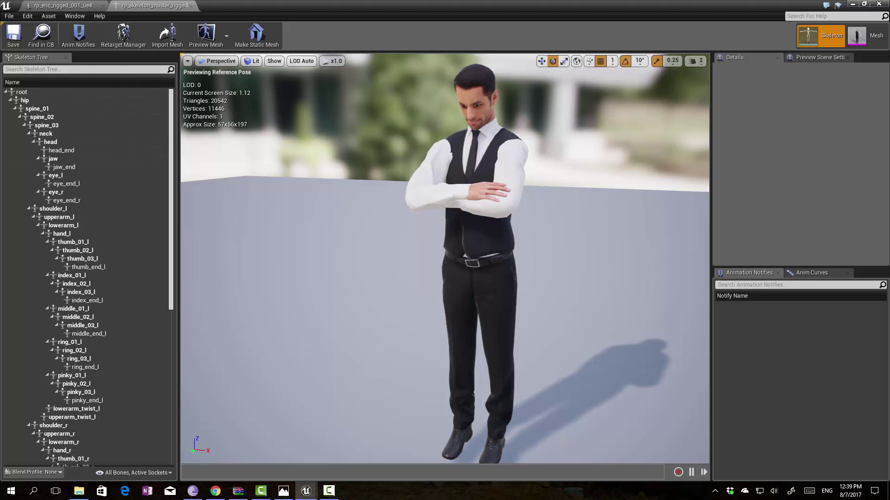
pyautogui.moveTo(445, 259); pyautogui.dragTo(379, 259, button='right')
pyautogui.press('d')
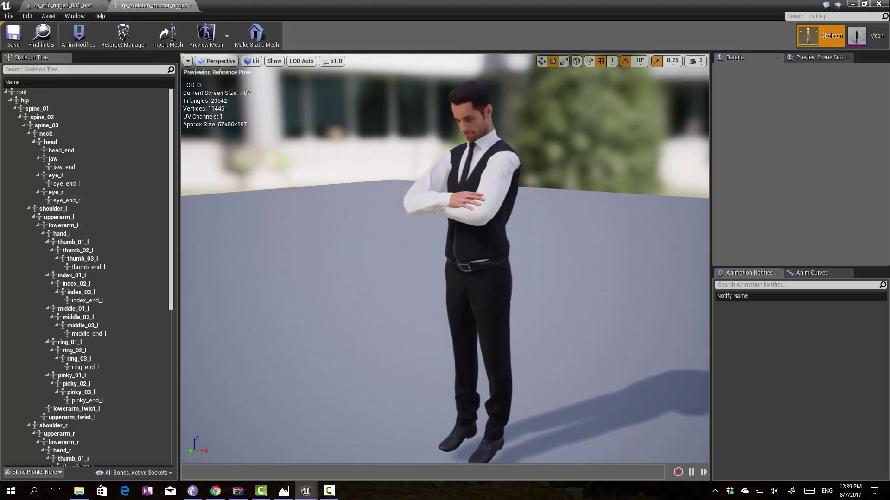
pyautogui.moveTo(483, 366); pyautogui.dragTo(403, 373, button='right')
pyautogui.press('d')
pyautogui.press('a')
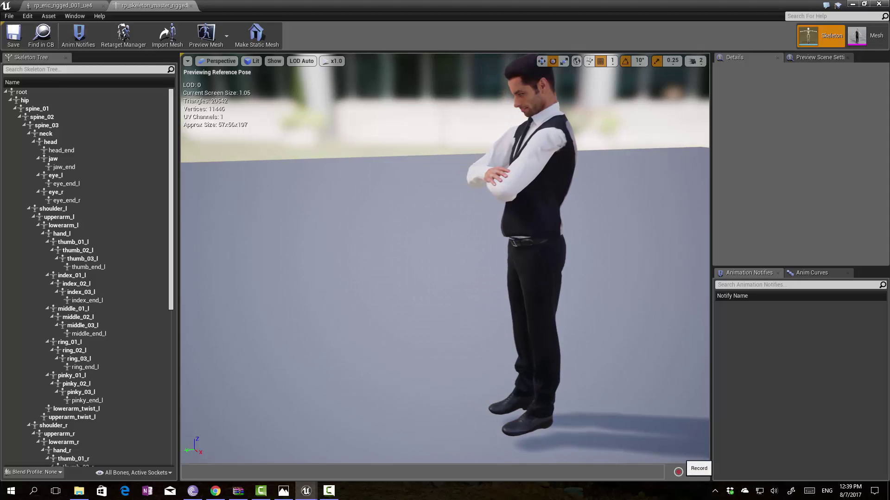
# Step: Start recording a new animation and create a folder named Poses inside RP_Character as its save location
pyautogui.click(678, 472)
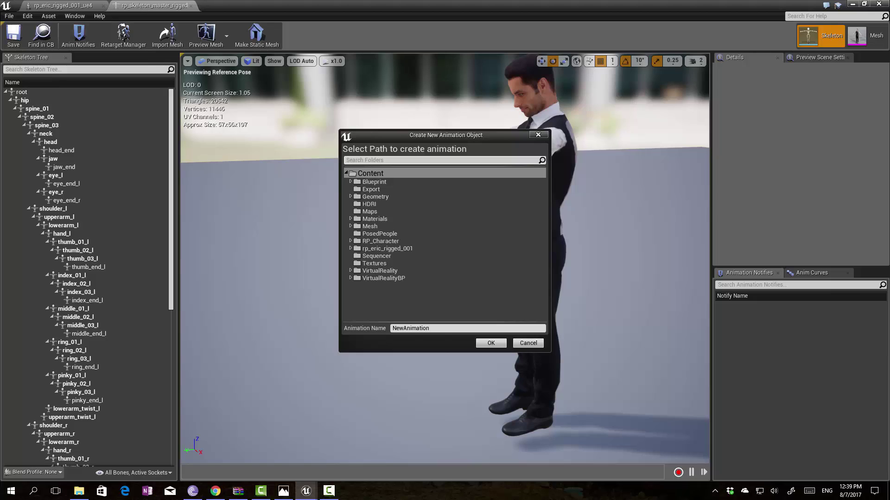
pyautogui.click(379, 233)
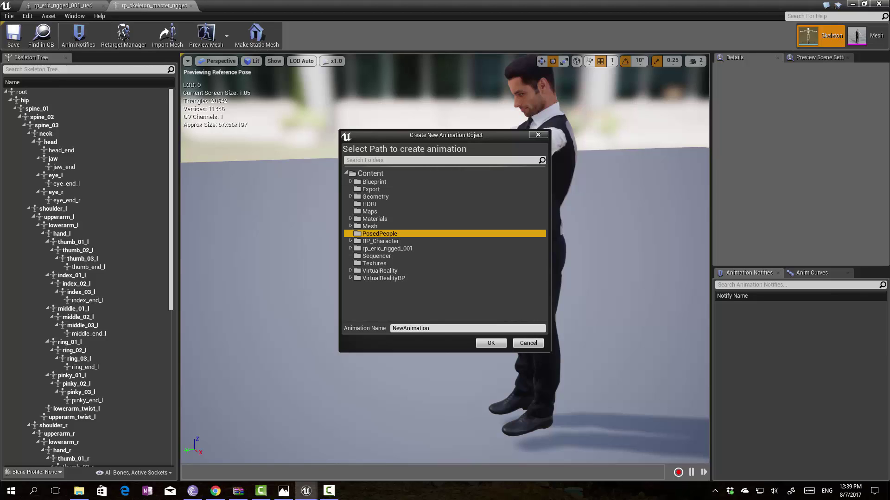
pyautogui.click(385, 241)
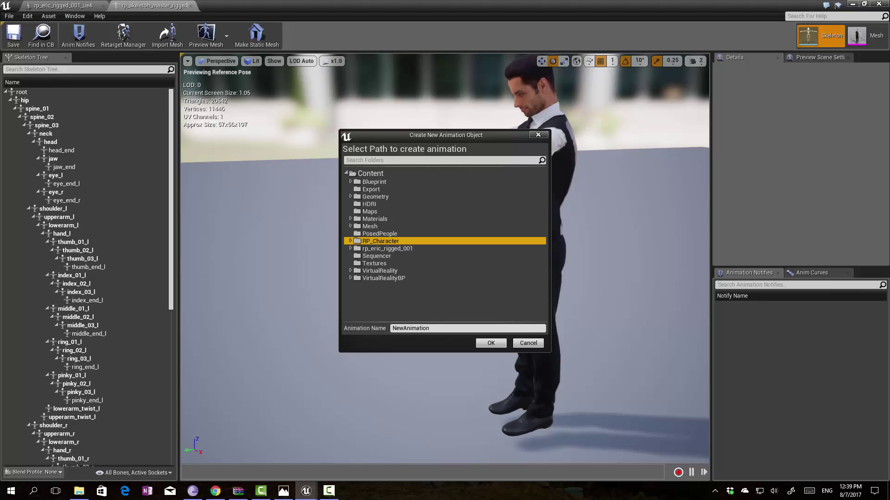
pyautogui.click(351, 241)
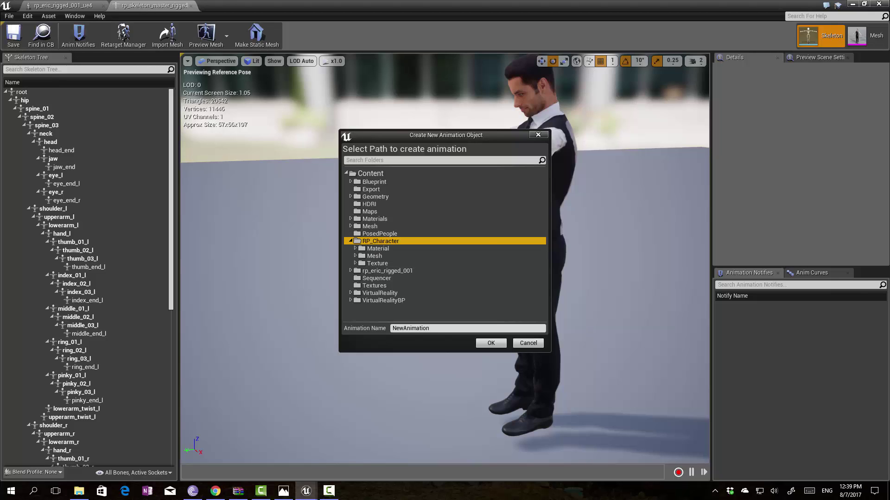
pyautogui.press('Left')
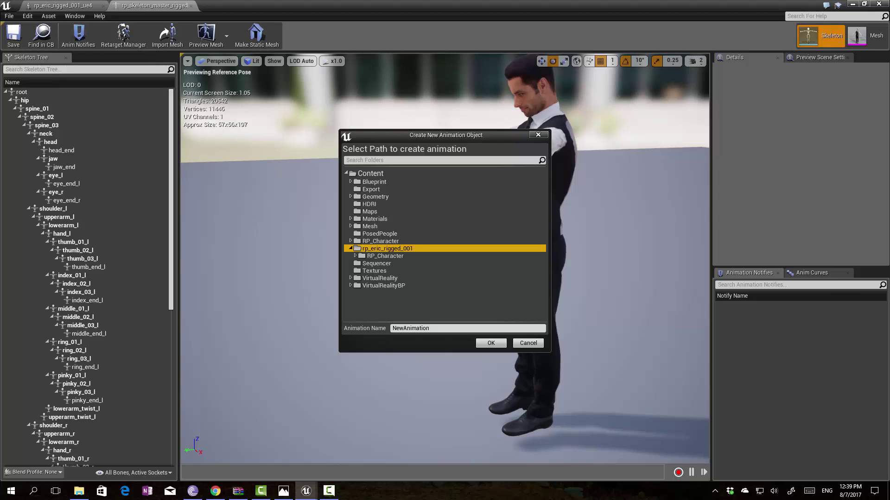
pyautogui.click(381, 241)
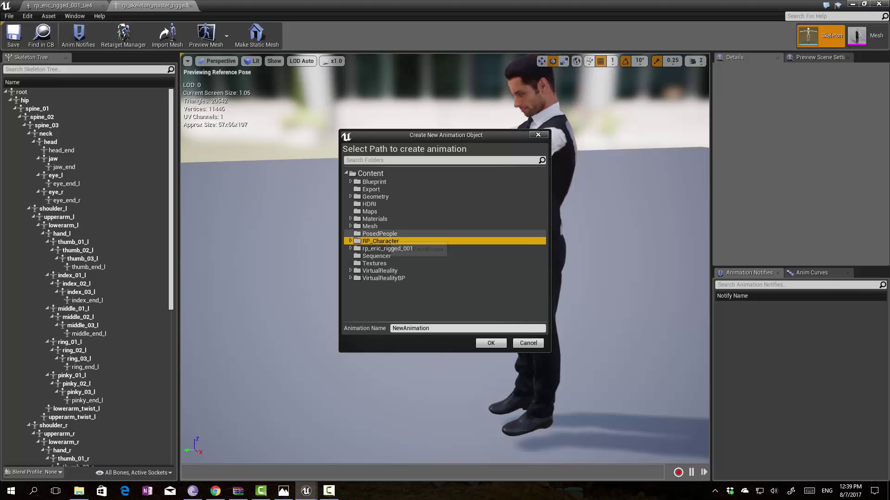
pyautogui.click(351, 241)
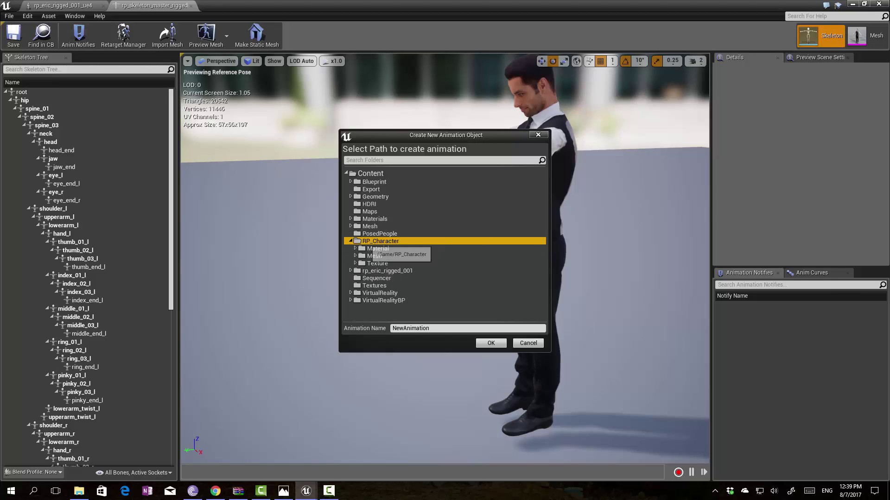
pyautogui.rightClick(366, 241)
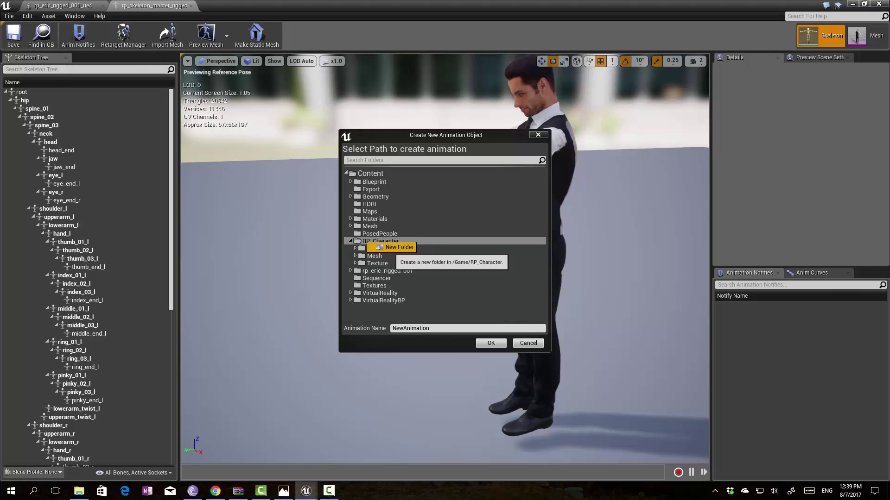
pyautogui.click(389, 248)
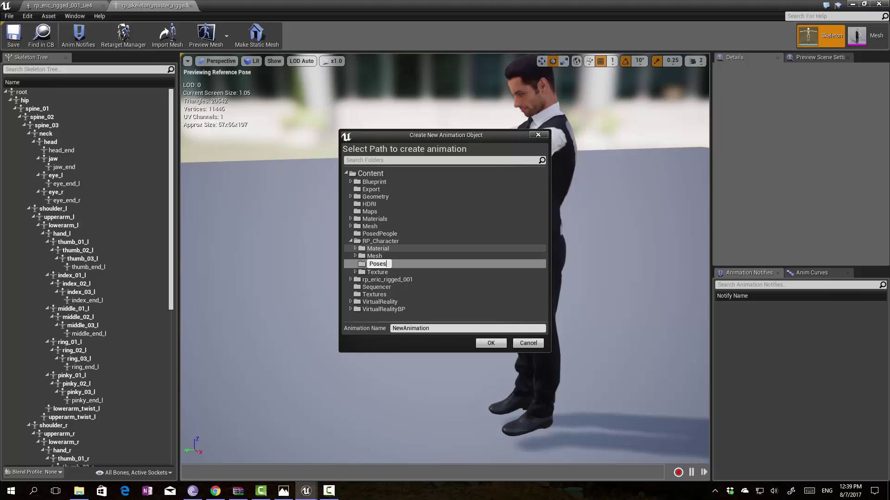
pyautogui.press('Return')
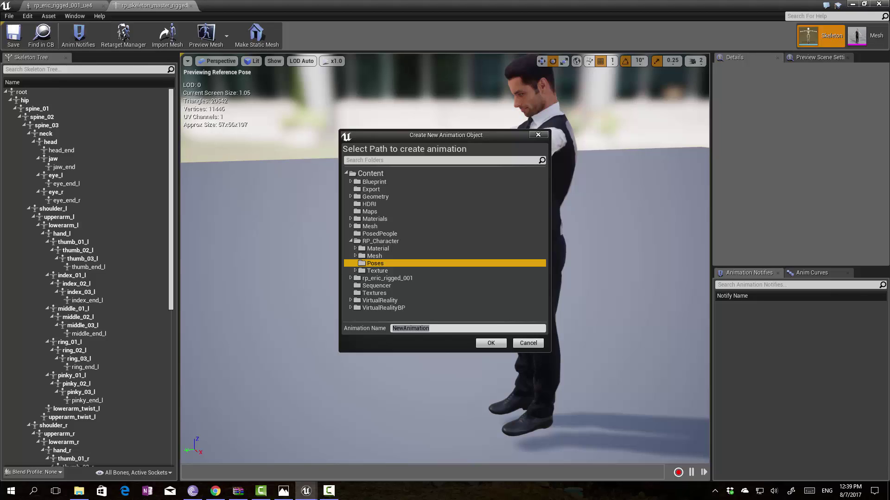
# Step: Name the animation Still_arms_folded and begin recording the pose
pyautogui.click(410, 328)
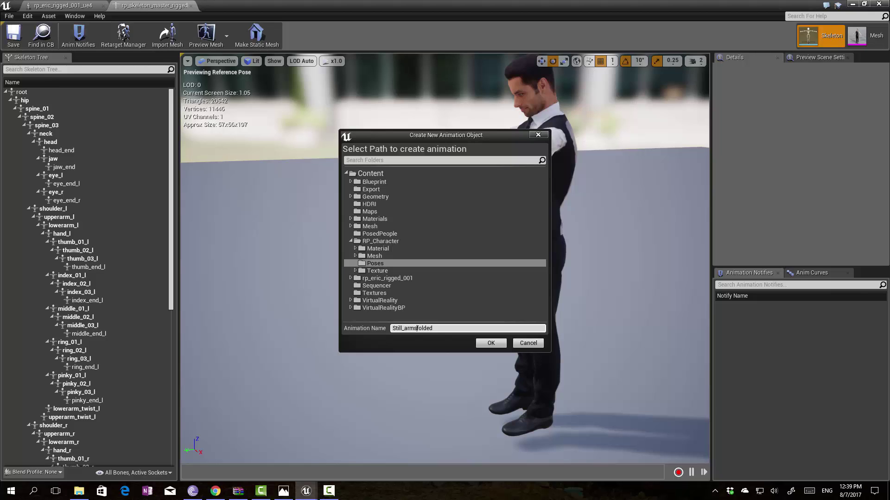
pyautogui.click(491, 343)
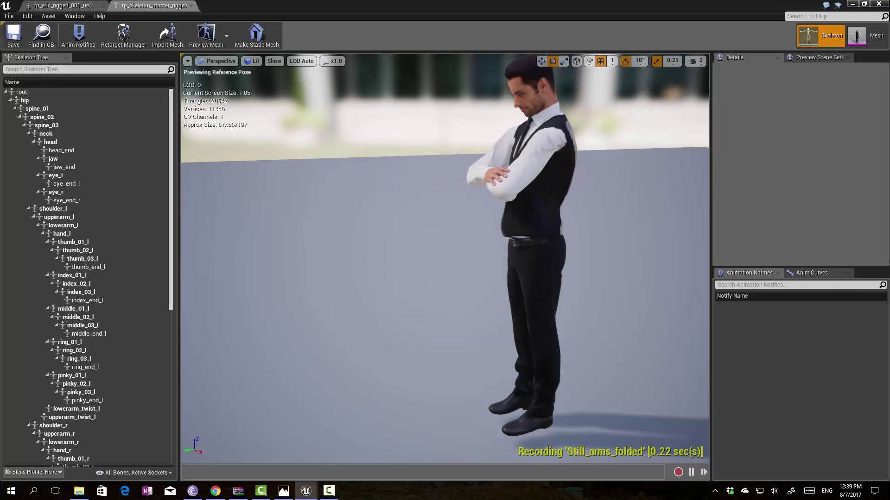
# Step: Stop the recording and open the Still_arms_folded animation to check the folded-arms pose
pyautogui.click(678, 473)
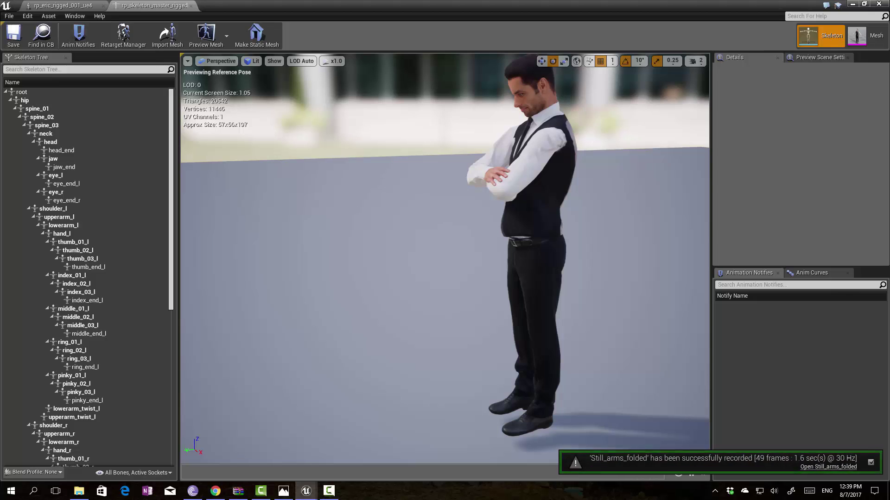
pyautogui.moveTo(444, 259); pyautogui.dragTo(463, 255, button='right')
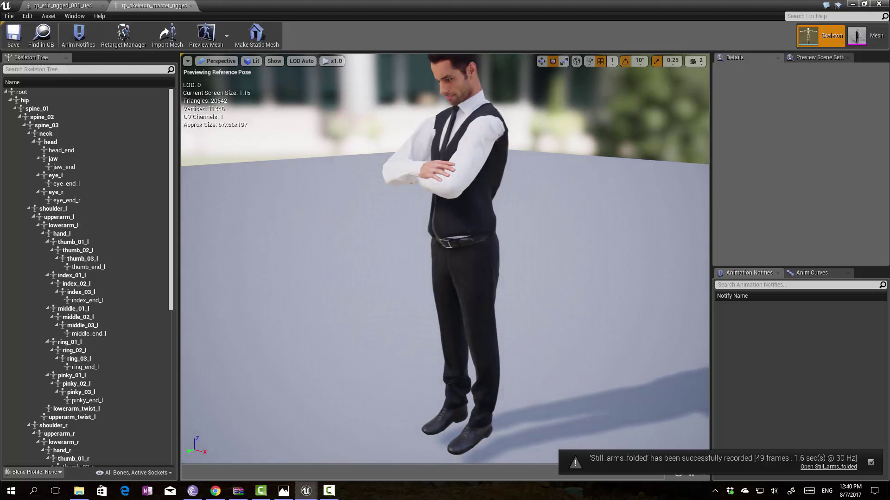
pyautogui.click(827, 466)
pyautogui.moveTo(445, 180); pyautogui.dragTo(393, 190, button='right')
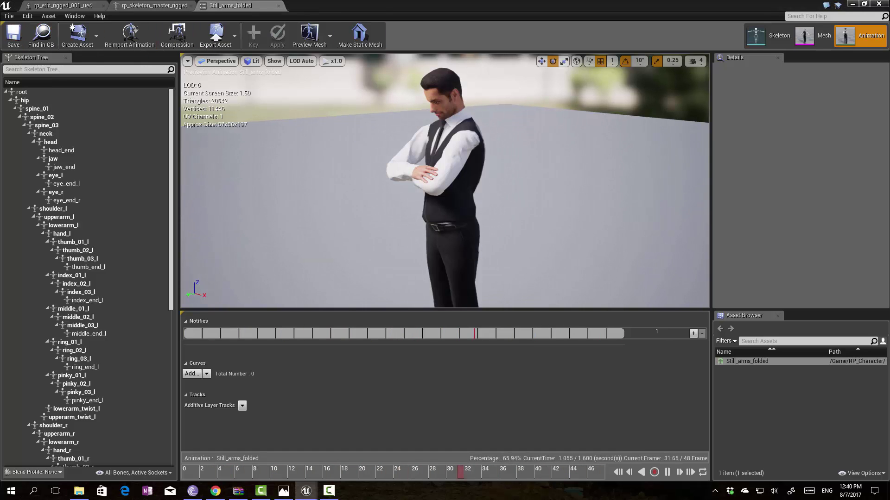
# Step: Close the animation, skeleton and mesh editors and return to the kitchen level
pyautogui.click(278, 5)
pyautogui.click(191, 5)
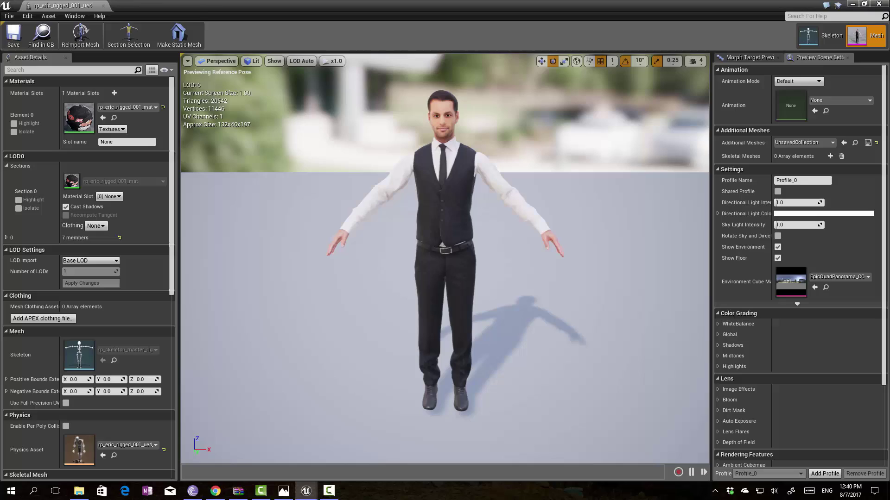
pyautogui.click(103, 6)
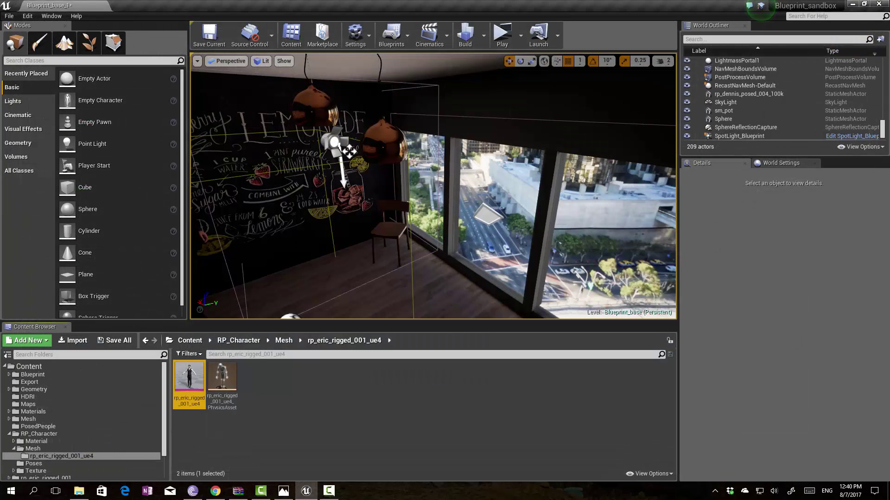
# Step: Place the rp_eric_rigged_001_ue4 skeletal mesh in the level beside the kitchen window, at X 106, Y 226, Z -3 cm
pyautogui.moveTo(349, 151); pyautogui.dragTo(293, 267, button='right')
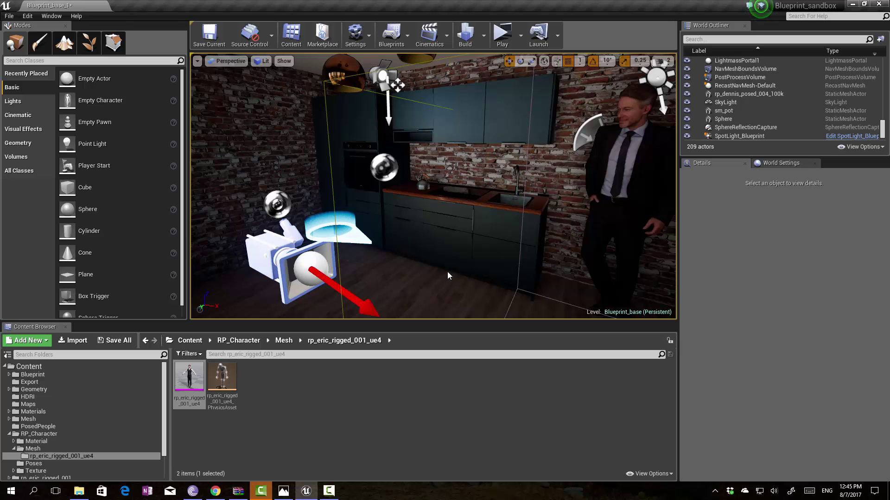
pyautogui.moveTo(448, 275); pyautogui.dragTo(398, 275, button='right')
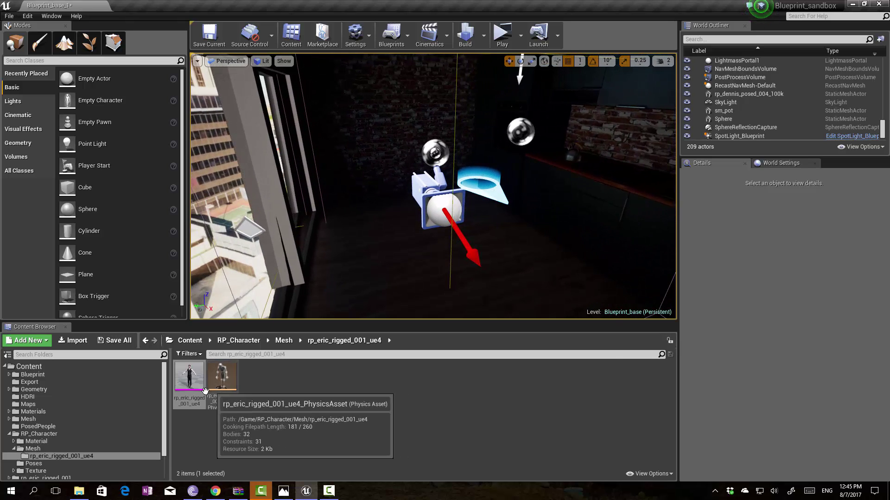
pyautogui.moveTo(195, 386)
pyautogui.moveTo(195, 386); pyautogui.dragTo(353, 243)
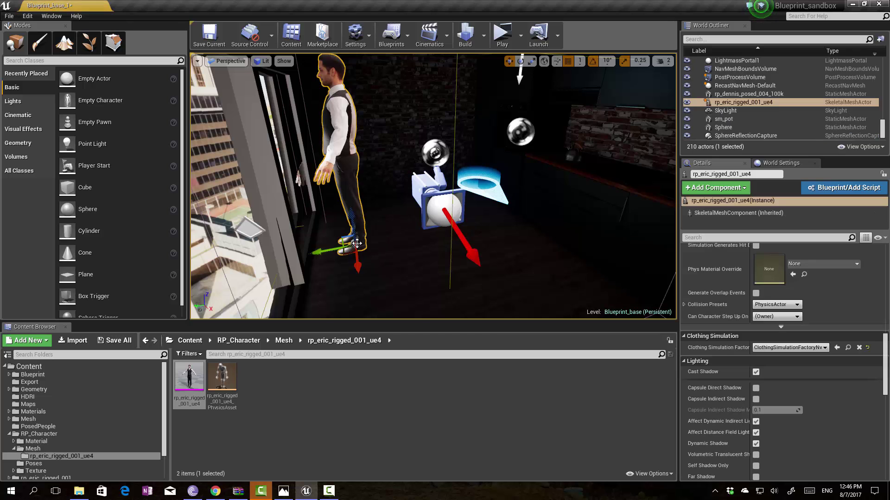
pyautogui.moveTo(363, 219); pyautogui.dragTo(343, 219, button='right')
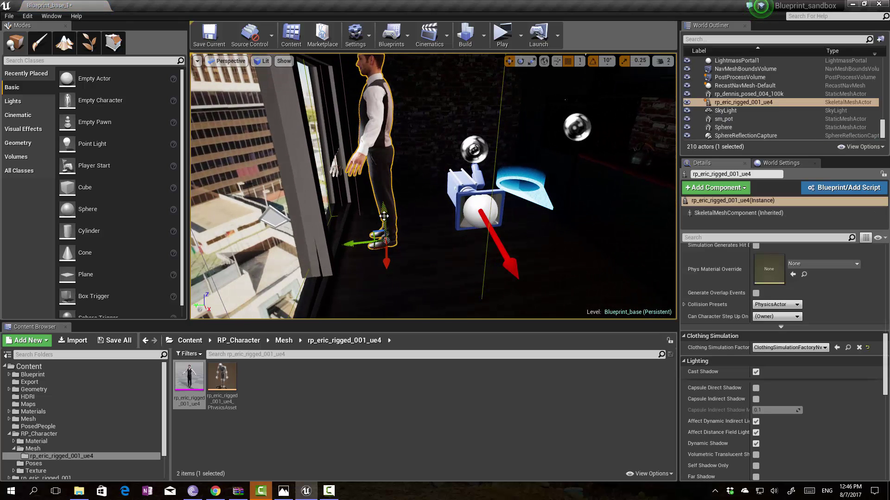
pyautogui.moveTo(384, 216); pyautogui.dragTo(384, 218)
pyautogui.moveTo(382, 262)
pyautogui.mouseDown()
pyautogui.moveTo(386, 245)
pyautogui.moveTo(355, 231)
pyautogui.mouseUp()
pyautogui.moveTo(356, 232); pyautogui.dragTo(223, 216, button='right')
pyautogui.press('d')
pyautogui.press('w')
pyautogui.moveTo(588, 312); pyautogui.dragTo(487, 284, button='right')
# Step: Set the character's Animation Mode to Use Animation Asset and assign Still_arms_folded as the animation to play
pyautogui.scroll(8, 760, 336)
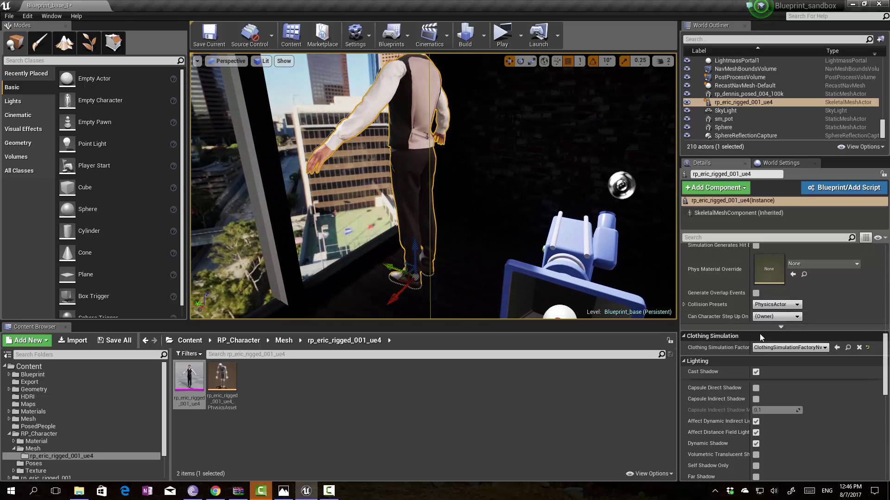
pyautogui.scroll(2, 766, 339)
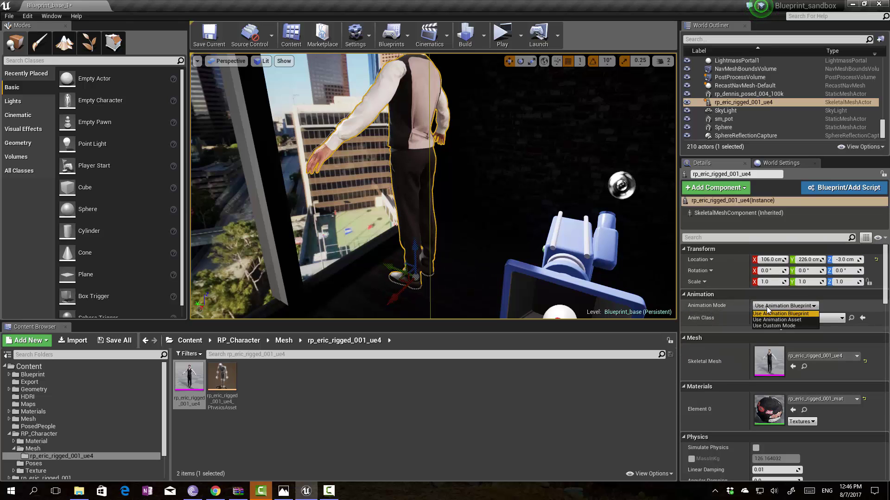
pyautogui.click(763, 309)
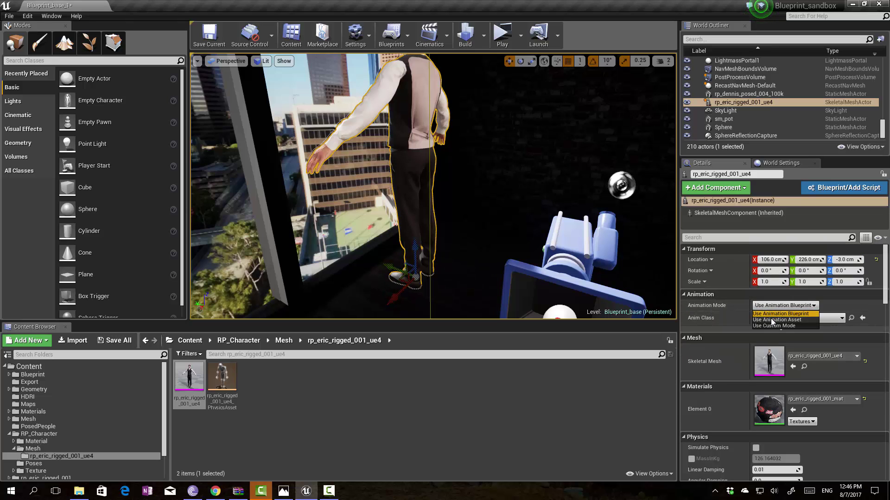
pyautogui.click(771, 319)
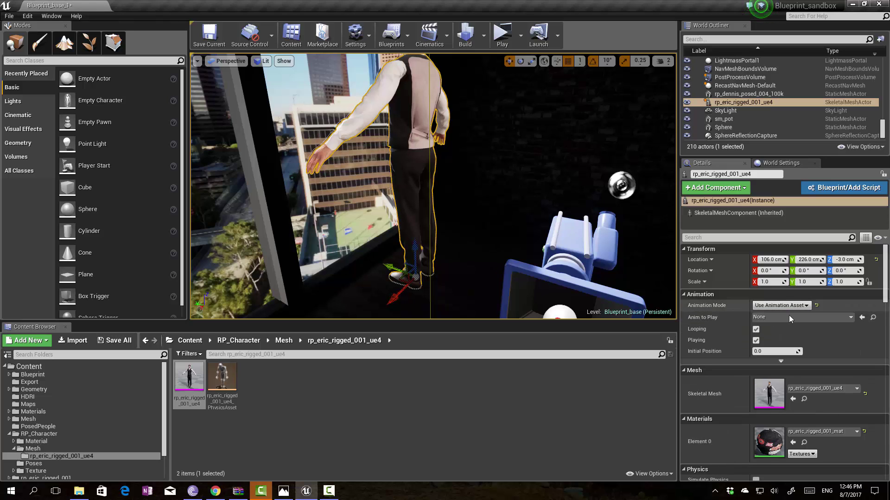
pyautogui.click(780, 317)
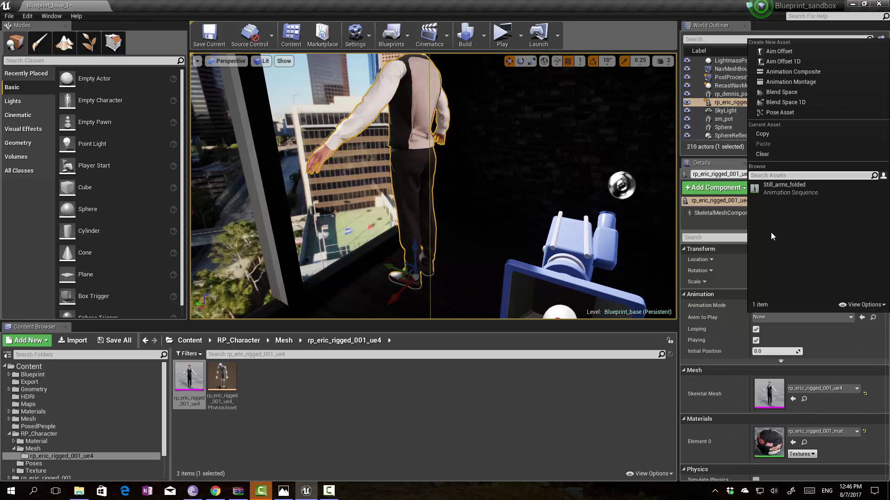
pyautogui.click(775, 192)
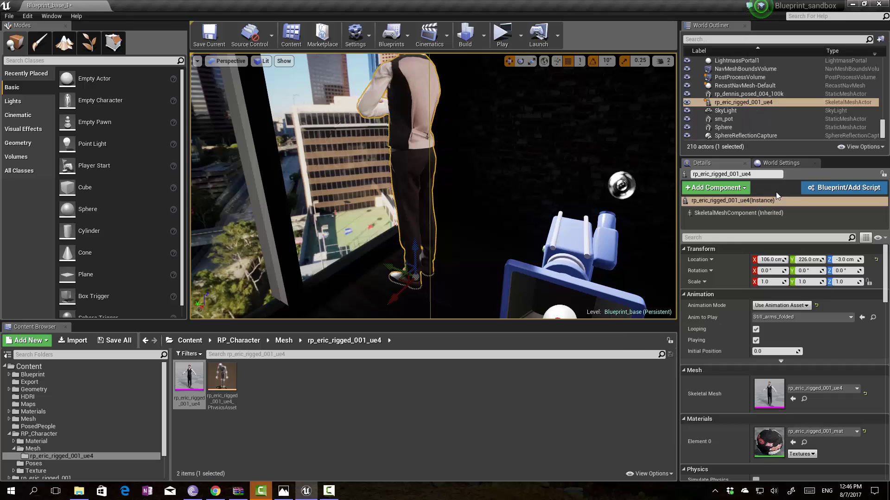
# Step: Scale the character uniformly to 0.9 and position it by the window at X 106, Y 226, Z -1 cm
pyautogui.moveTo(447, 152)
pyautogui.mouseDown(button='right')
pyautogui.moveTo(408, 165)
pyautogui.moveTo(397, 220)
pyautogui.moveTo(447, 153)
pyautogui.mouseUp(button='right')
pyautogui.click(770, 282)
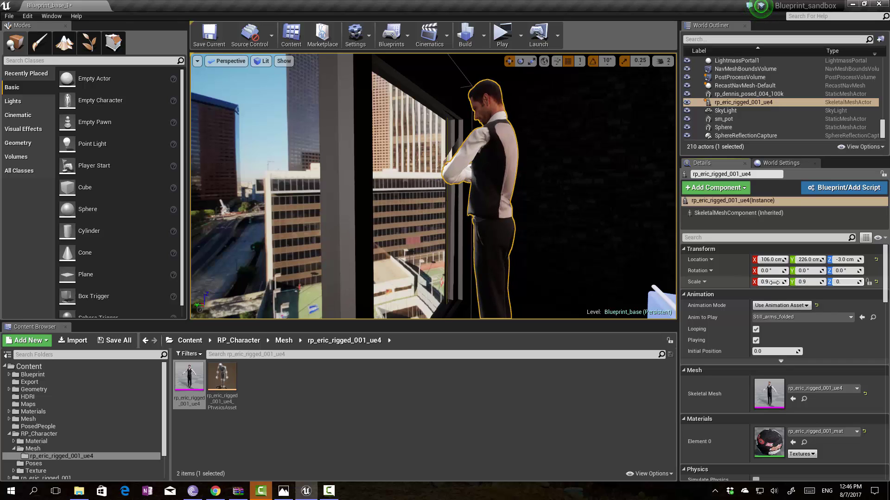
pyautogui.moveTo(446, 152); pyautogui.dragTo(446, 204, button='right')
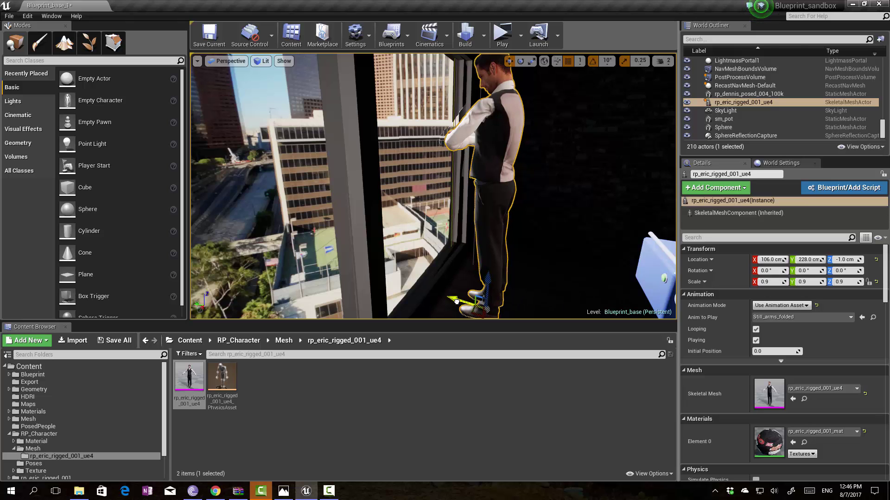
pyautogui.moveTo(456, 301); pyautogui.dragTo(459, 302)
pyautogui.click(570, 194)
pyautogui.moveTo(570, 195); pyautogui.dragTo(380, 241, button='right')
pyautogui.moveTo(459, 302); pyautogui.dragTo(459, 302, button='right')
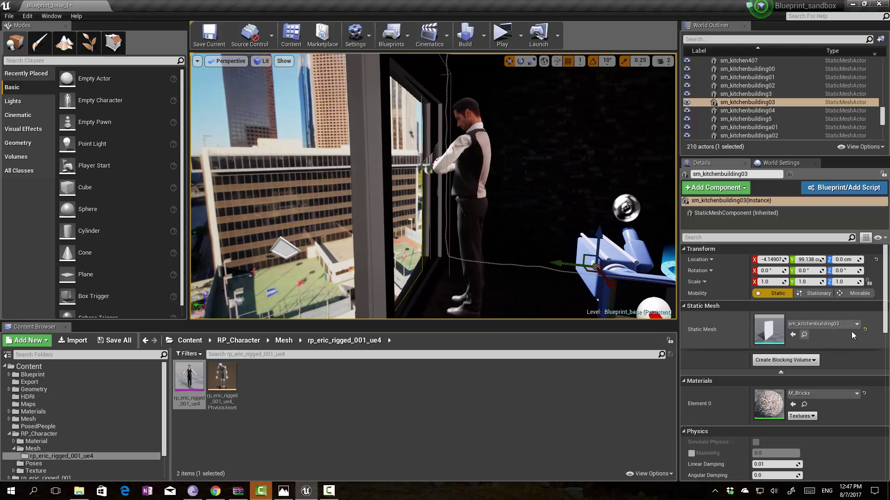
# Step: Reselect the character by the window and enable Capsule Direct Shadow and Capsule Indirect Shadow in its lighting settings
pyautogui.click(480, 145)
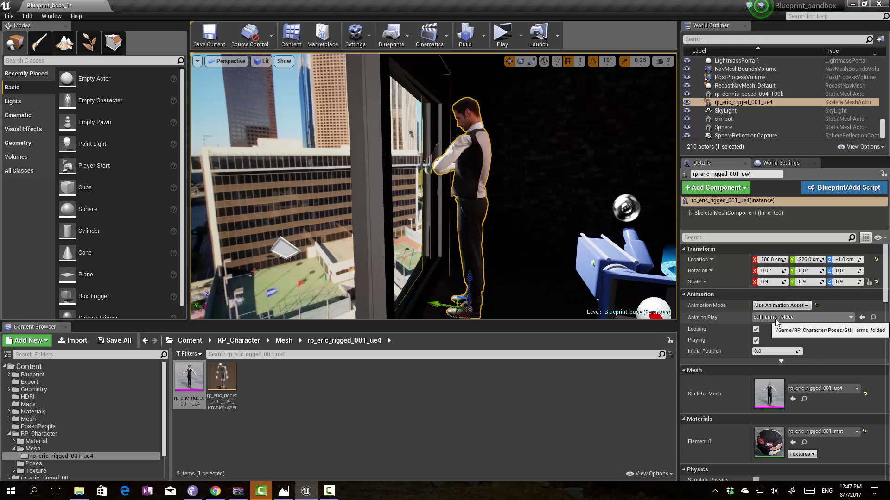
pyautogui.scroll(-3, 708, 338)
pyautogui.scroll(-4, 706, 346)
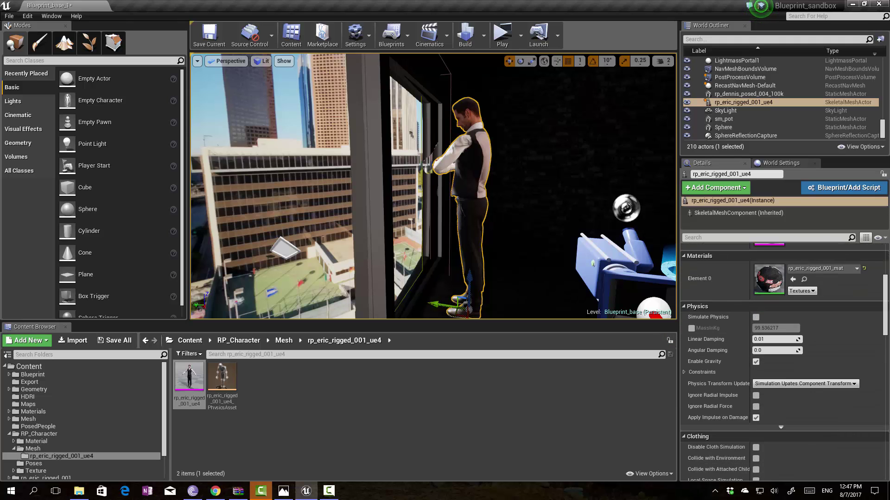
pyautogui.moveTo(598, 278); pyautogui.dragTo(579, 306, button='right')
pyautogui.moveTo(463, 208); pyautogui.dragTo(463, 208, button='right')
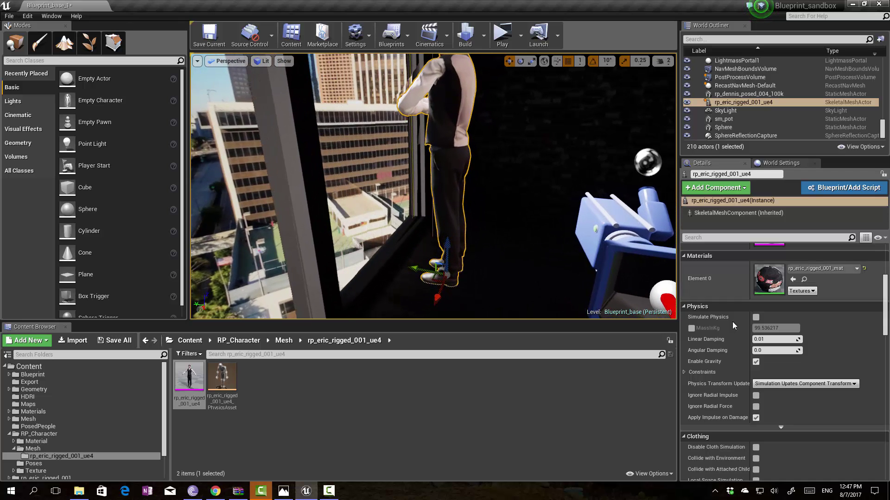
pyautogui.scroll(-6, 780, 343)
pyautogui.scroll(-8, 779, 343)
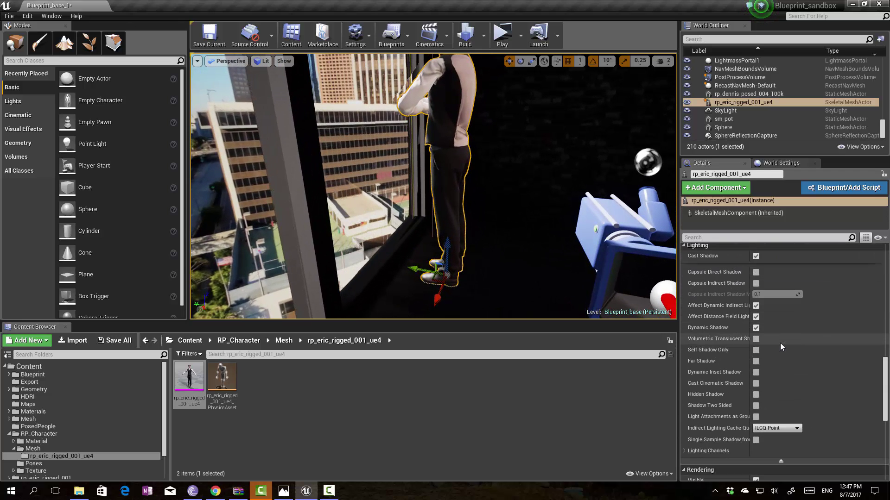
pyautogui.click(755, 273)
pyautogui.click(755, 283)
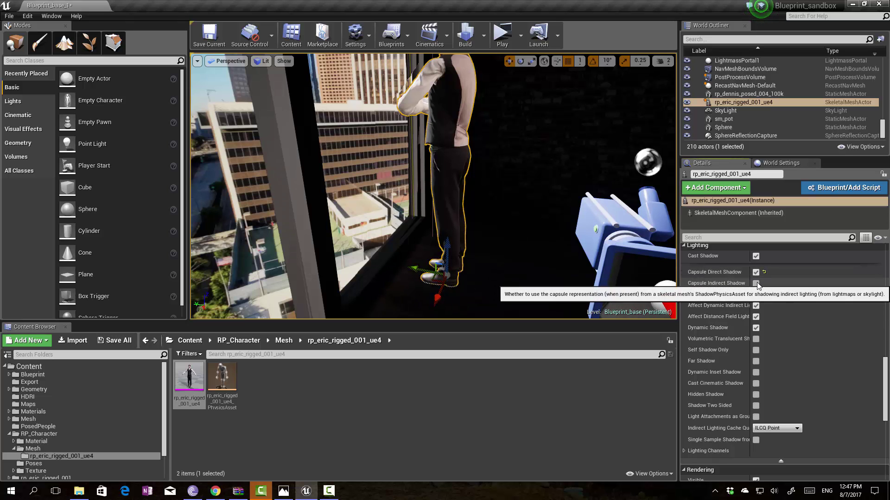
pyautogui.moveTo(433, 185)
pyautogui.mouseDown(button='right')
pyautogui.moveTo(391, 209)
pyautogui.moveTo(436, 206)
pyautogui.moveTo(447, 185)
pyautogui.mouseUp(button='right')
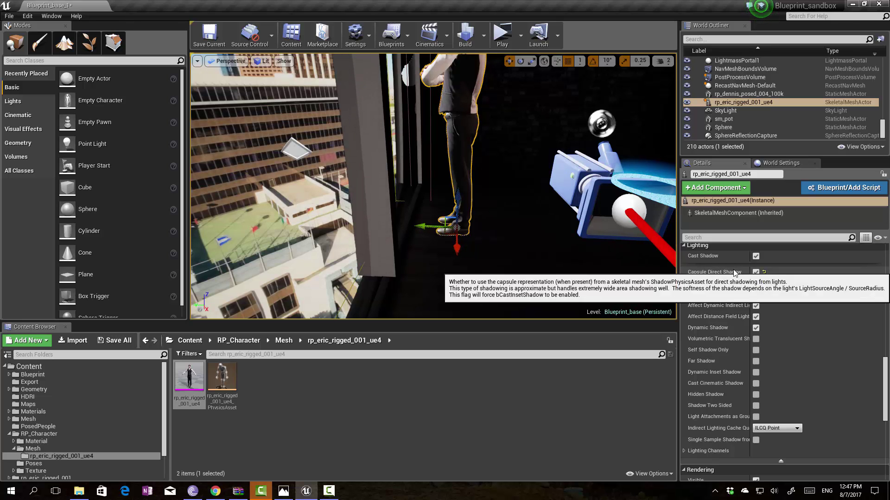
pyautogui.click(755, 283)
pyautogui.moveTo(573, 191); pyautogui.dragTo(547, 190, button='right')
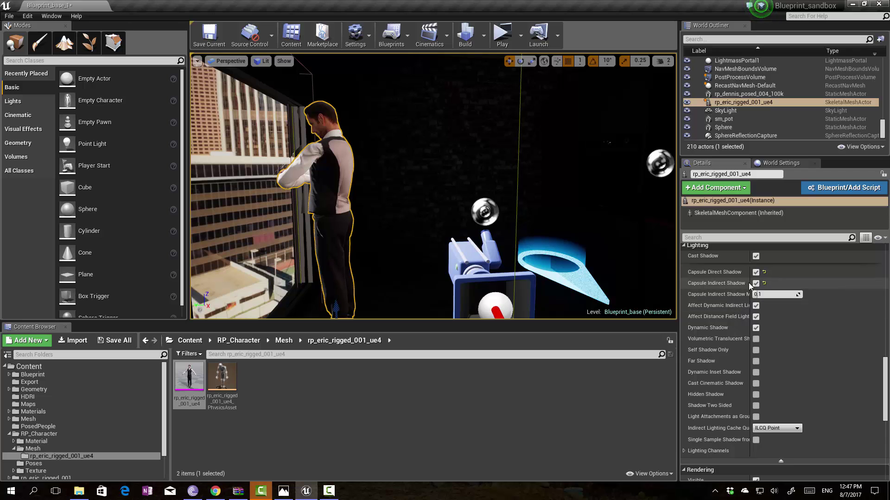
# Step: Deselect the character and examine the kitchen scene around the suited man beside the lemonade chalkboard
pyautogui.moveTo(579, 209); pyautogui.dragTo(579, 204, button='right')
pyautogui.moveTo(505, 224); pyautogui.dragTo(474, 230, button='right')
pyautogui.click(517, 230)
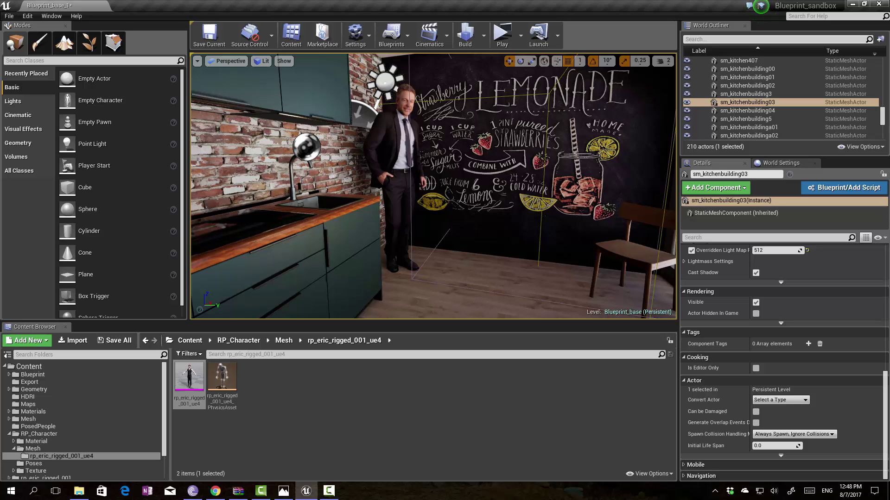
pyautogui.press('s')
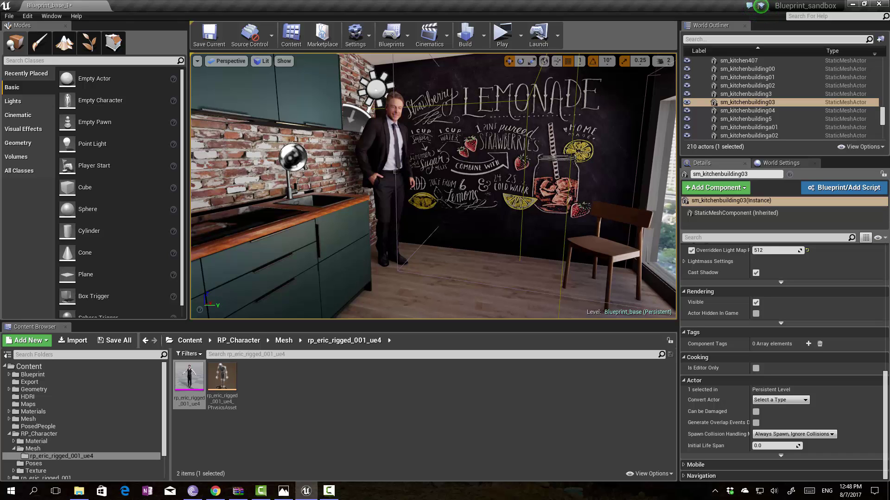
pyautogui.press('s')
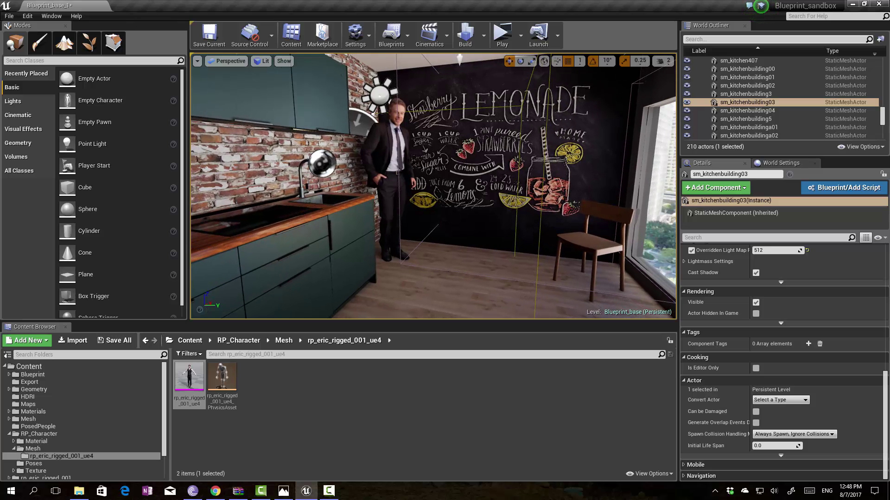